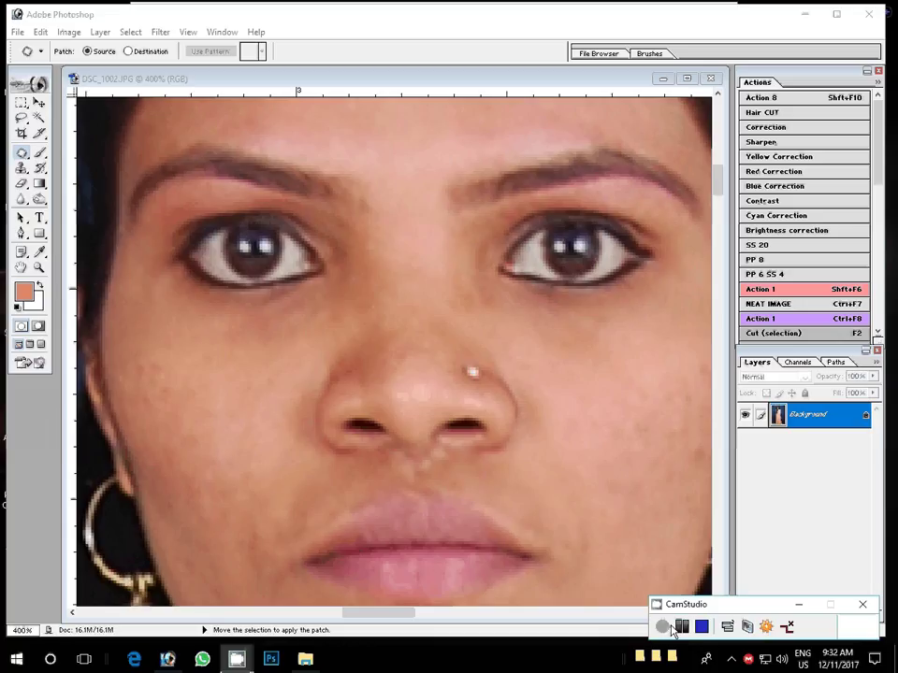
Play the recorded Reduce Noise action to smooth the skin in DSC_1002.JPG
click(802, 305)
click(775, 273)
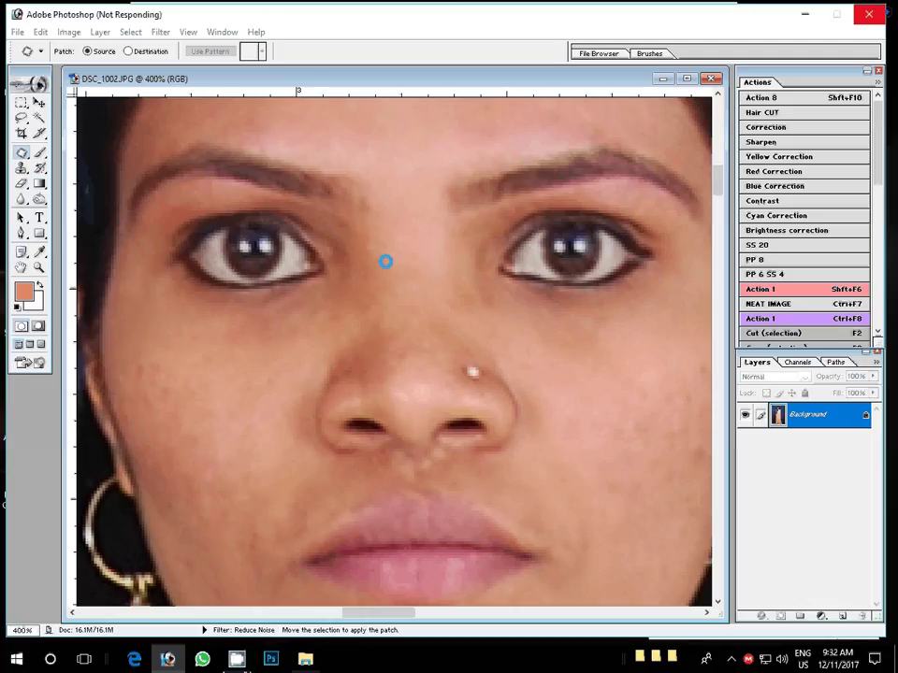
Zoom to 200% on the right arm and set the Pen tool to Paths mode
key(z)
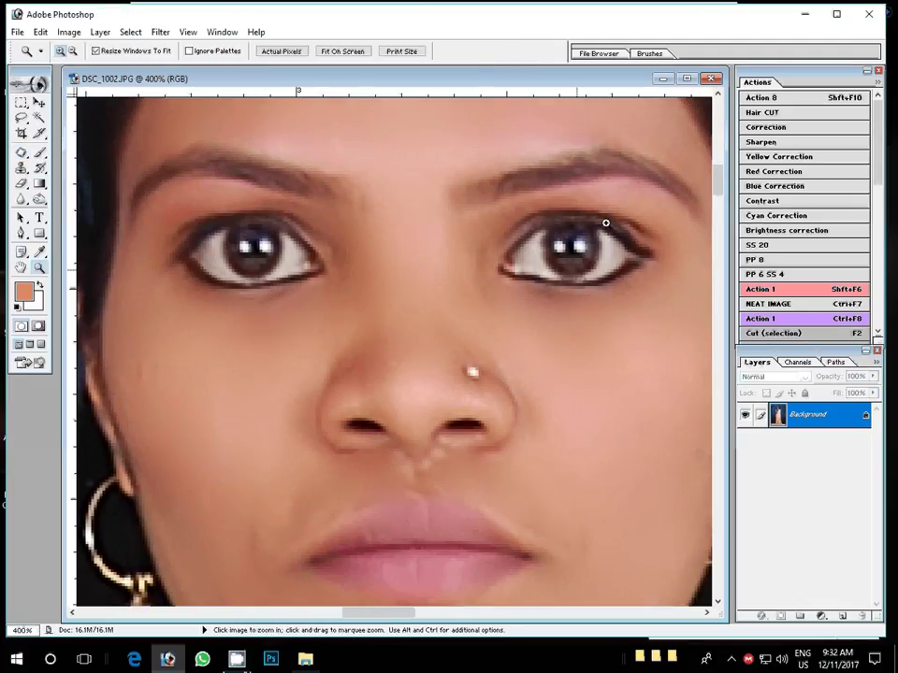
key(ctrl+0)
click(291, 49)
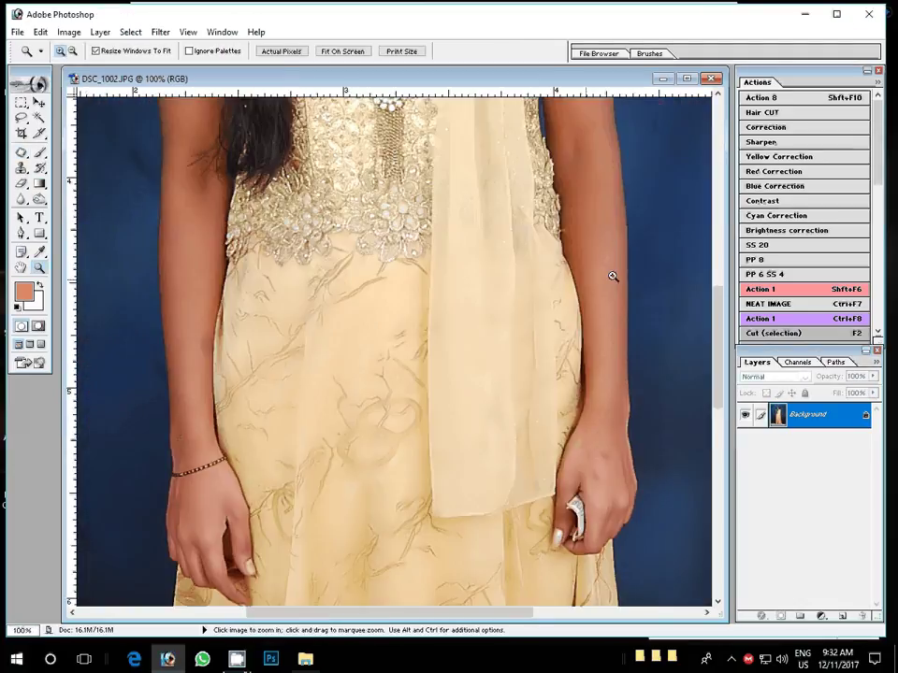
click(613, 276)
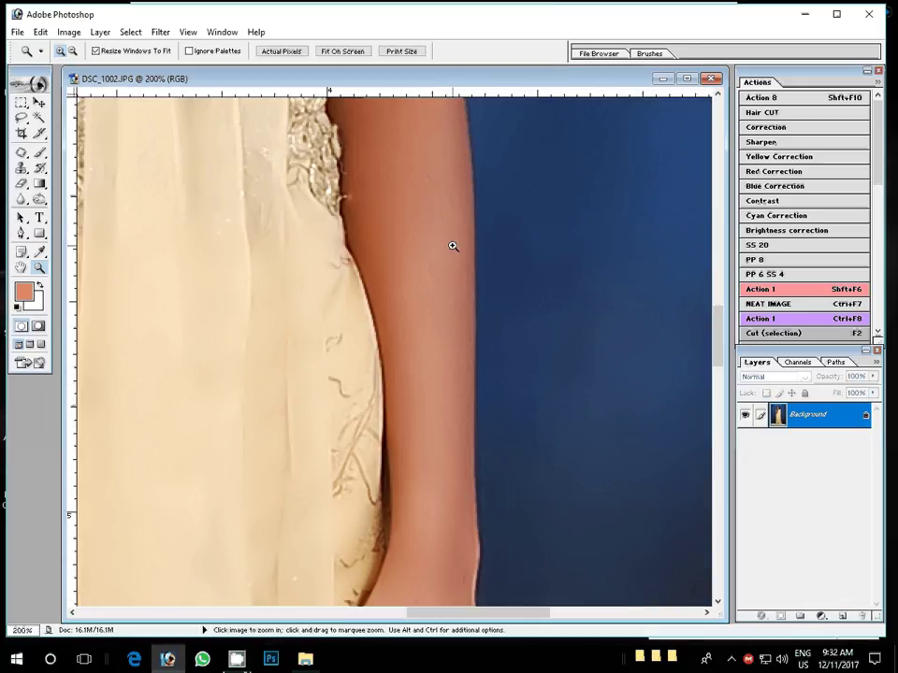
key(p)
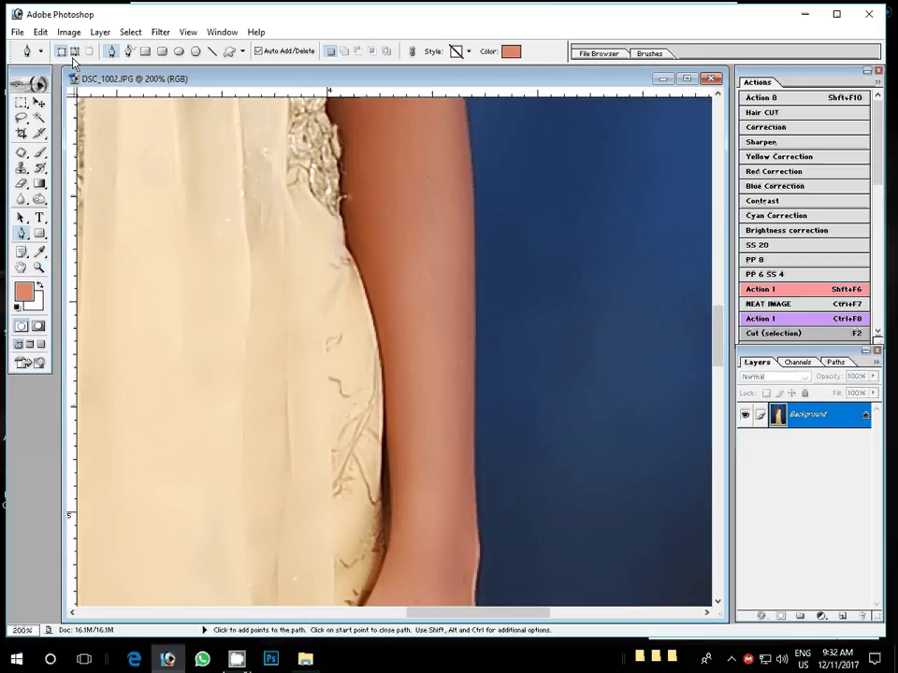
click(75, 54)
Start the pen path at the right arm's edge and curve it down the hand
click(468, 109)
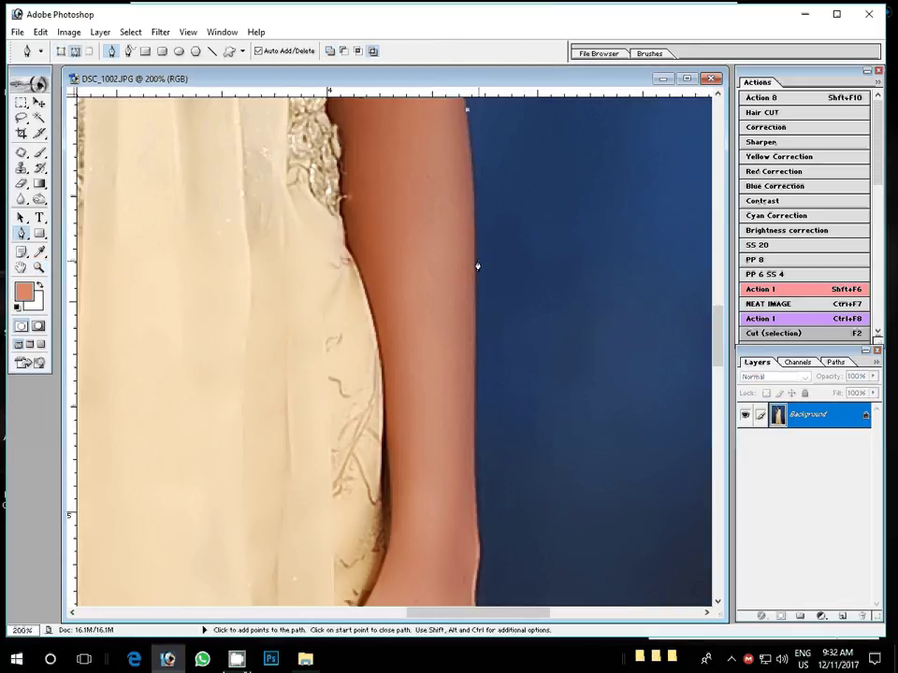
drag(476, 253, 474, 364)
scroll(475, 281, down, 5)
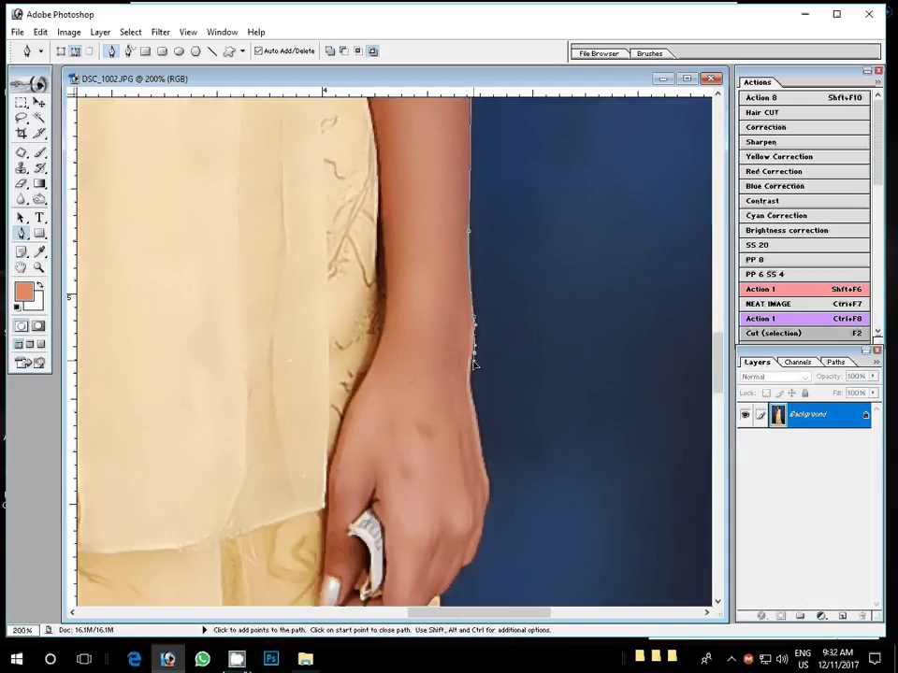
scroll(474, 364, down, 5)
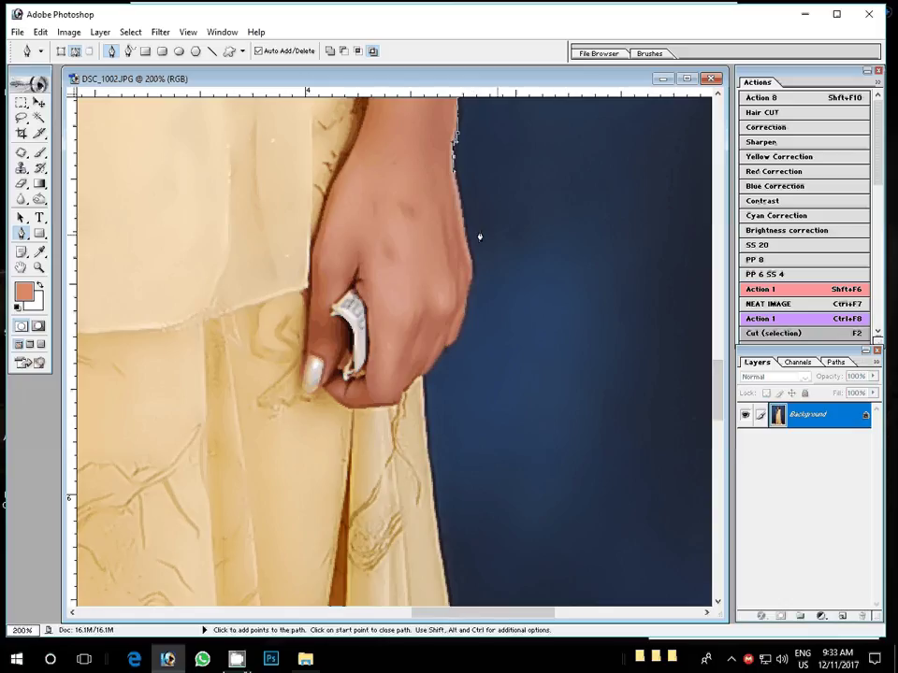
drag(466, 217, 468, 267)
drag(459, 329, 449, 351)
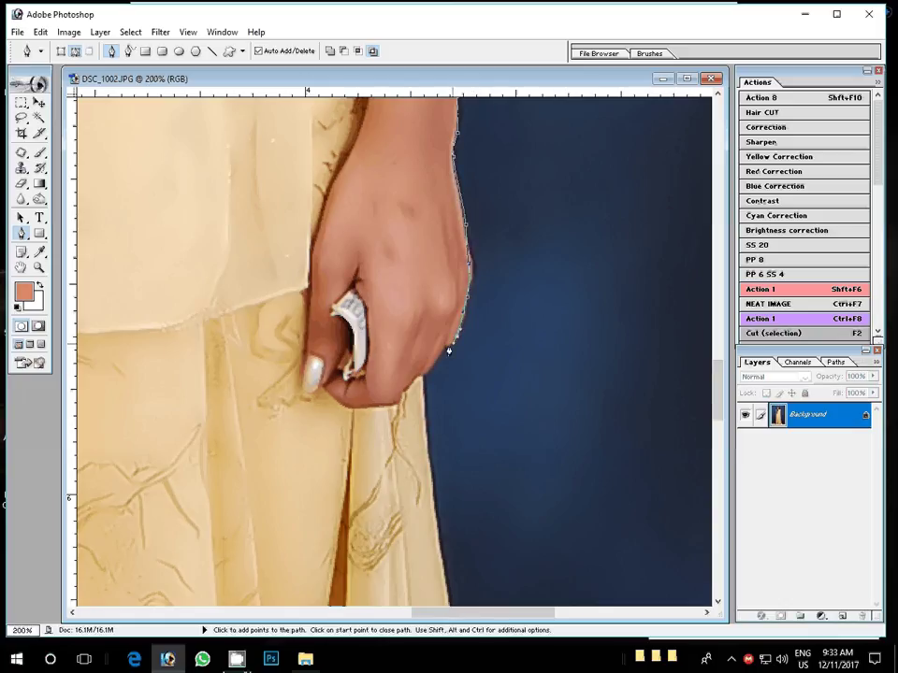
click(423, 380)
Extend the path down the right skirt edge to its lower end
scroll(423, 381, down, 5)
click(449, 312)
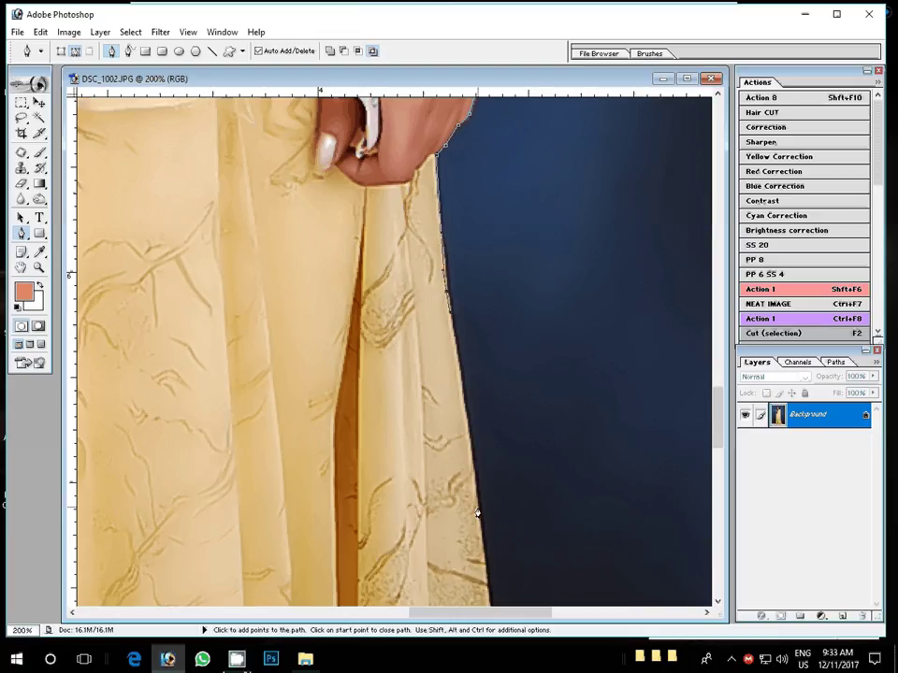
scroll(477, 514, down, 8)
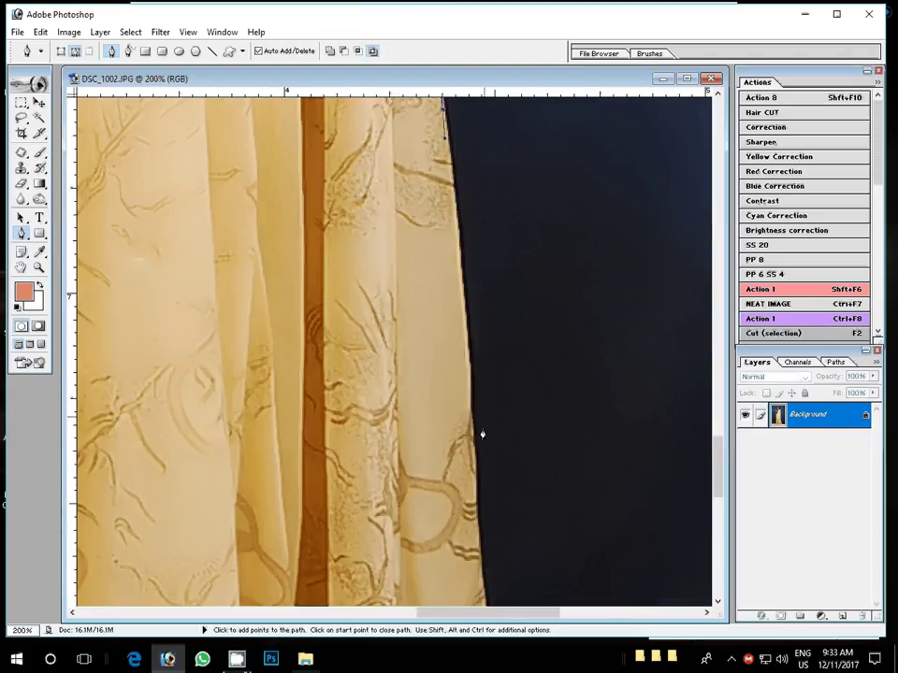
click(469, 425)
scroll(475, 488, down, 9)
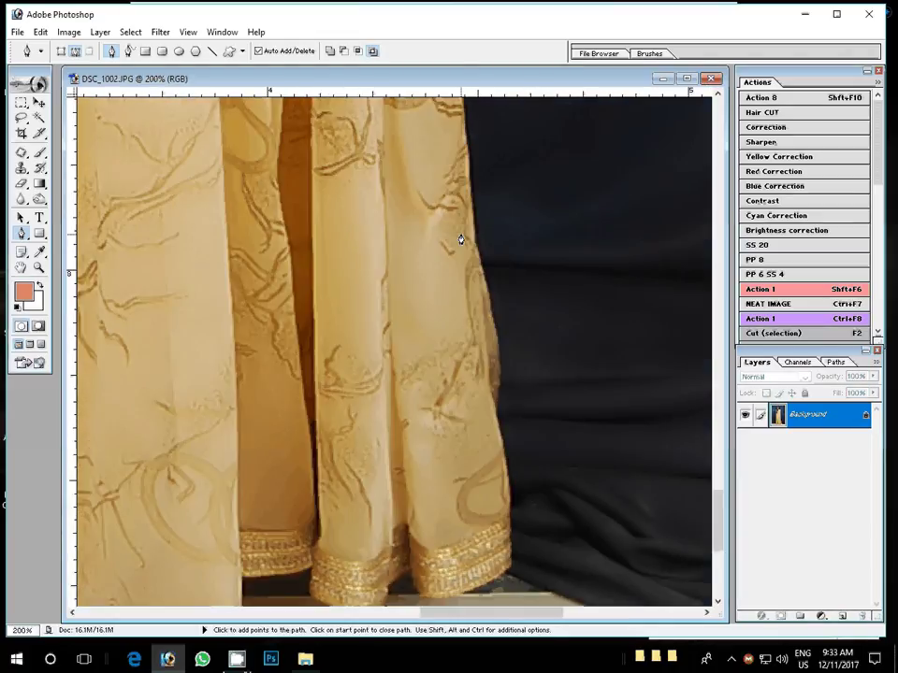
click(472, 245)
click(493, 403)
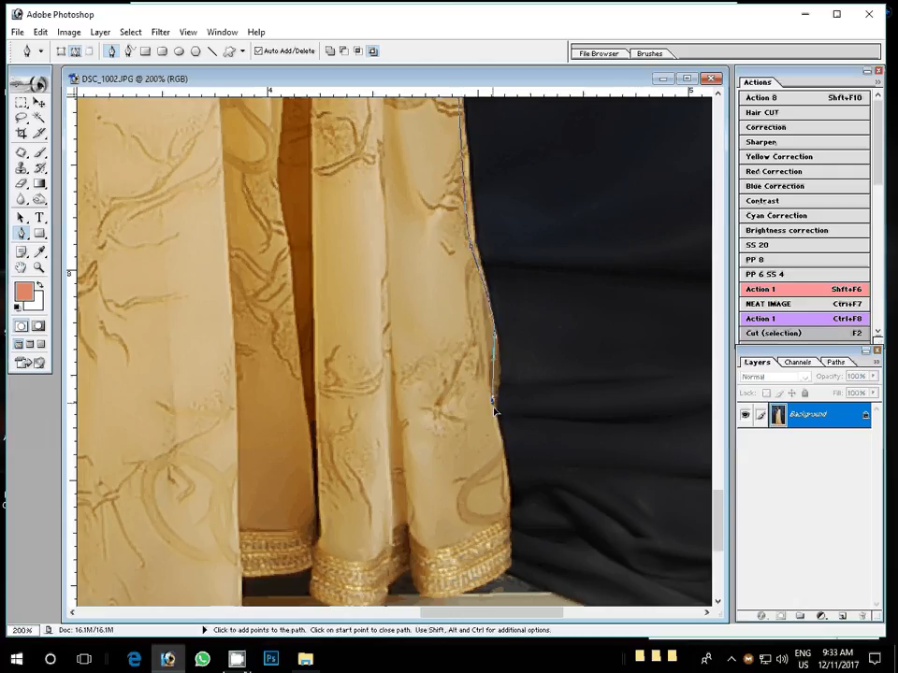
click(500, 432)
Trace the path leftward along the gold-bordered skirt hem
drag(505, 543, 530, 381)
click(496, 428)
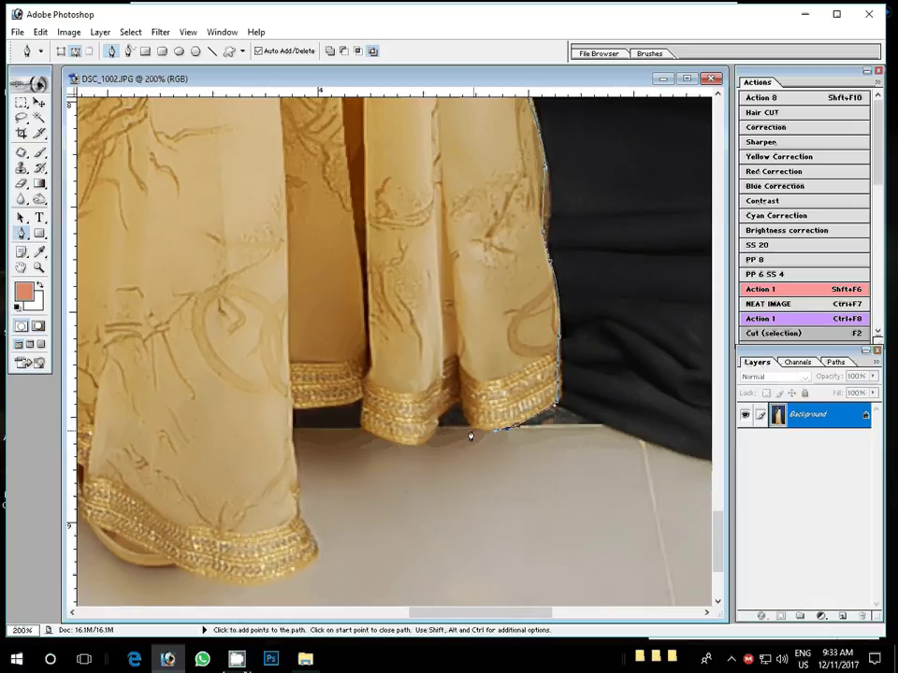
click(471, 431)
click(455, 402)
click(438, 426)
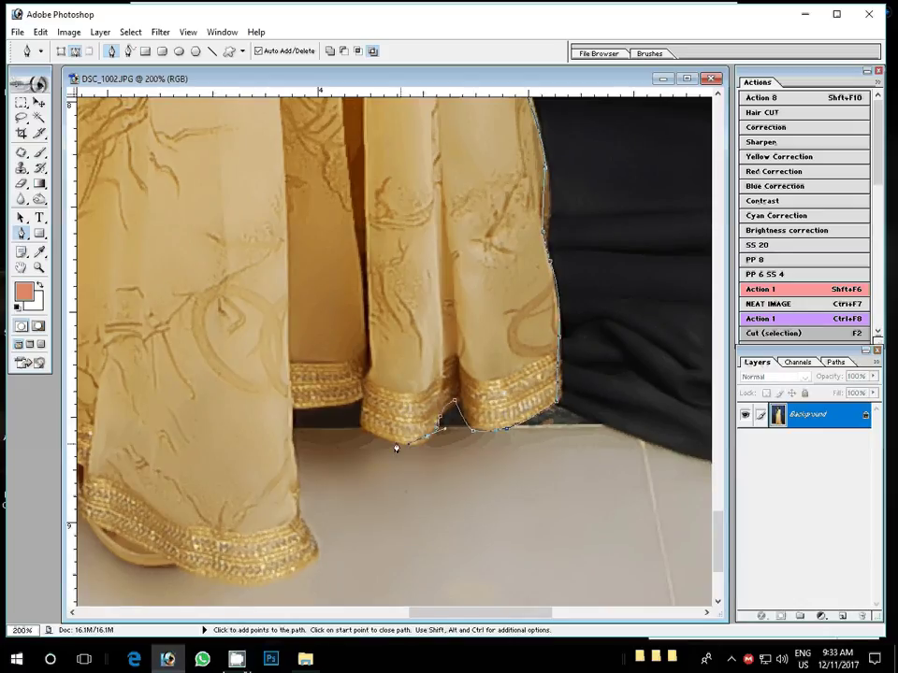
click(375, 437)
click(358, 404)
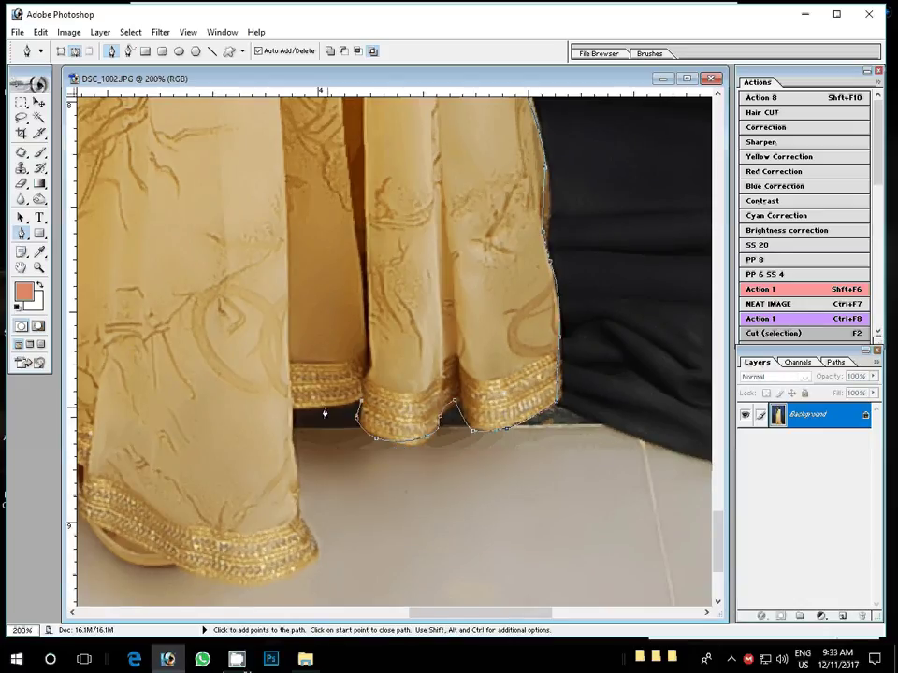
click(322, 409)
click(291, 409)
Continue the path along the lower hem and around the skirt fold to the hem corner
click(301, 511)
click(317, 552)
click(282, 576)
click(221, 577)
drag(222, 577, 423, 561)
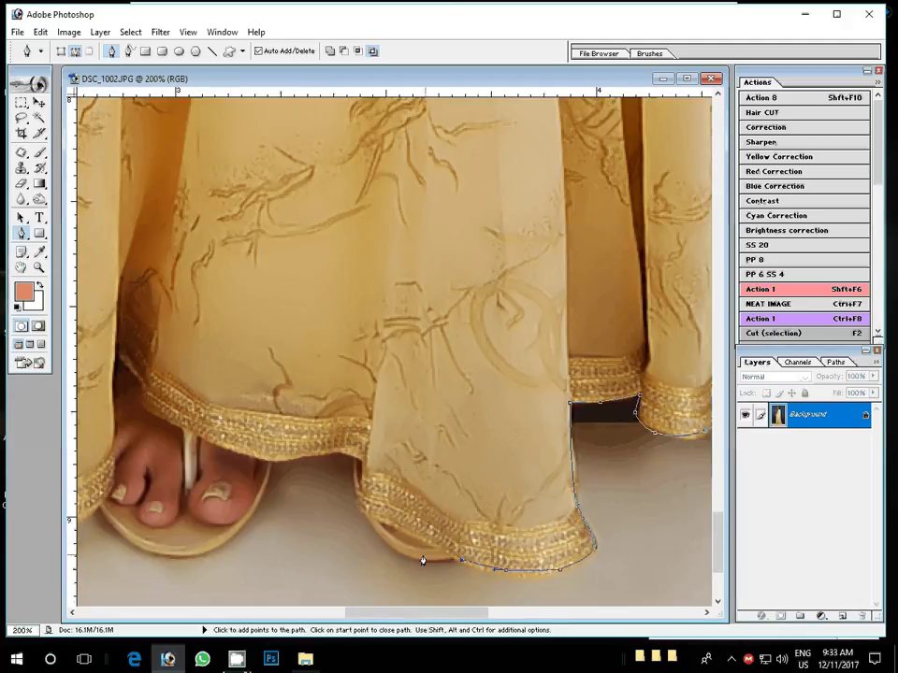
click(422, 561)
click(367, 522)
click(353, 462)
click(342, 453)
click(325, 453)
click(275, 458)
Trace the path around the sandal and leftward along the remaining hem
click(241, 540)
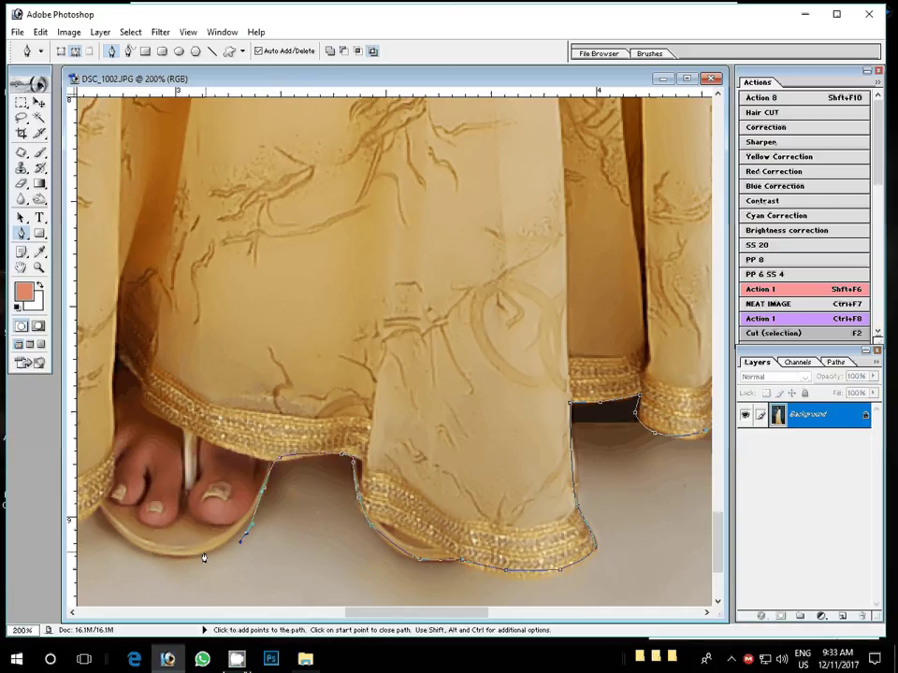
click(202, 552)
click(166, 556)
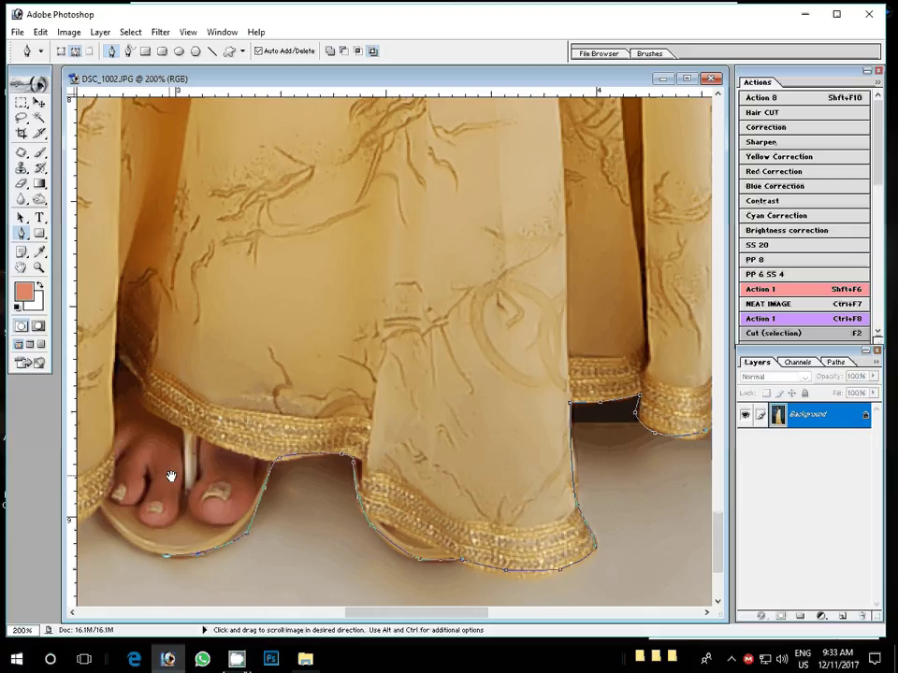
drag(172, 477, 469, 477)
click(314, 542)
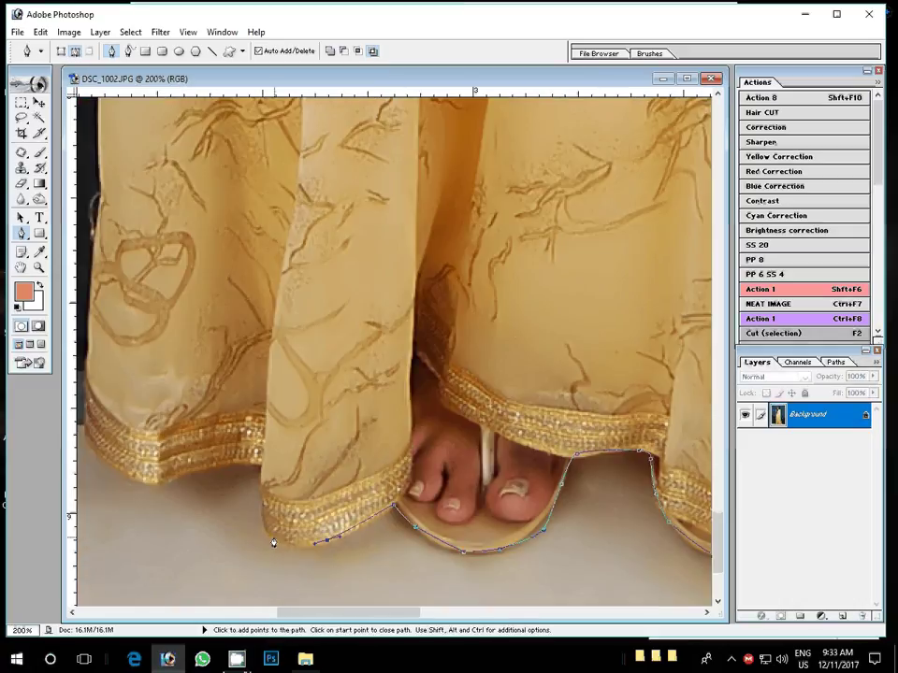
click(271, 529)
click(260, 466)
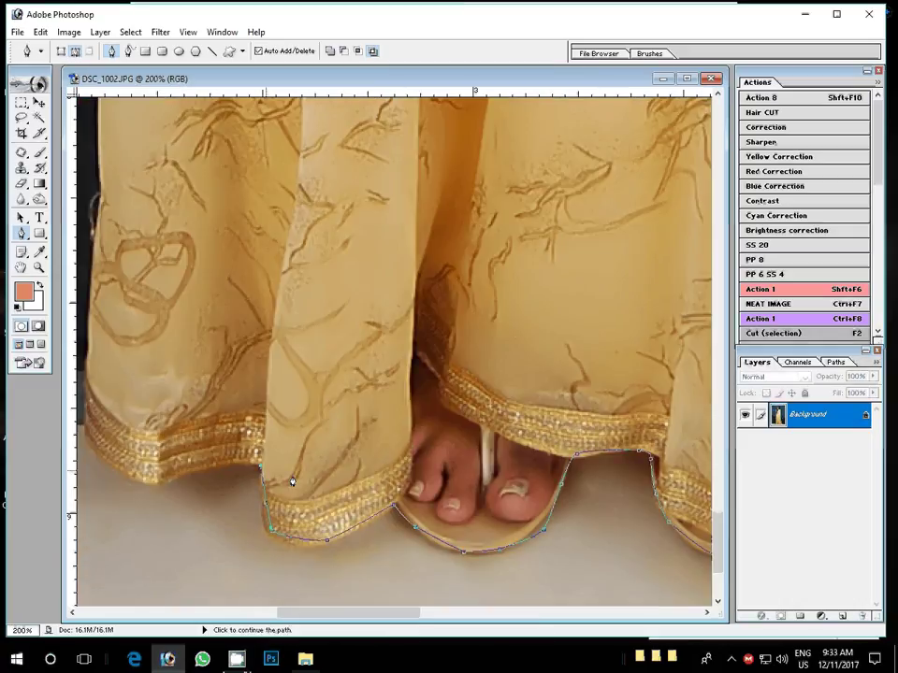
click(213, 464)
click(169, 478)
click(127, 478)
Run the path up the skirt's left edge to the fabric beside the hand
click(91, 435)
click(96, 230)
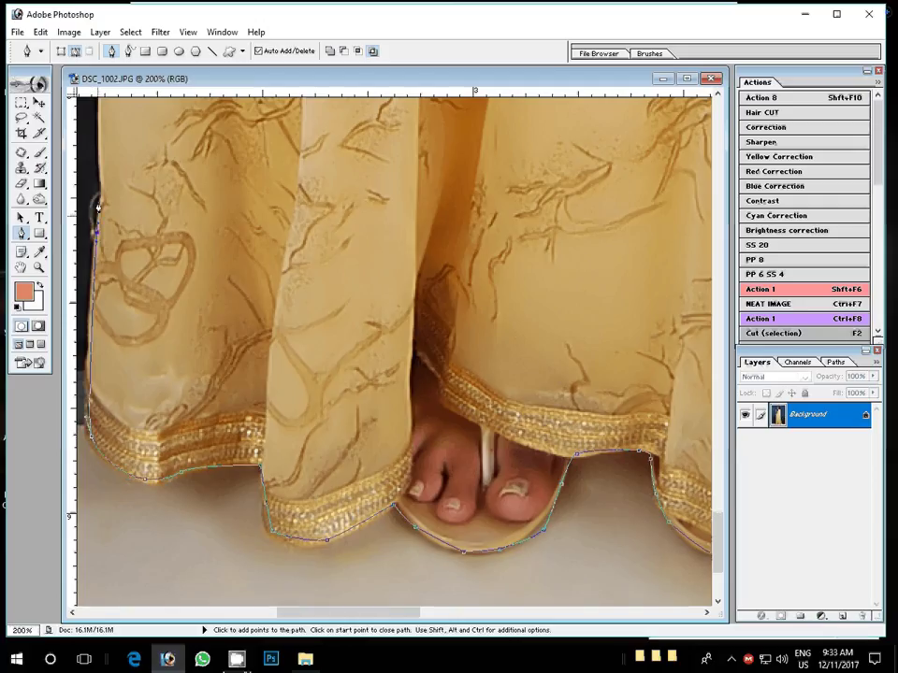
drag(106, 178, 301, 373)
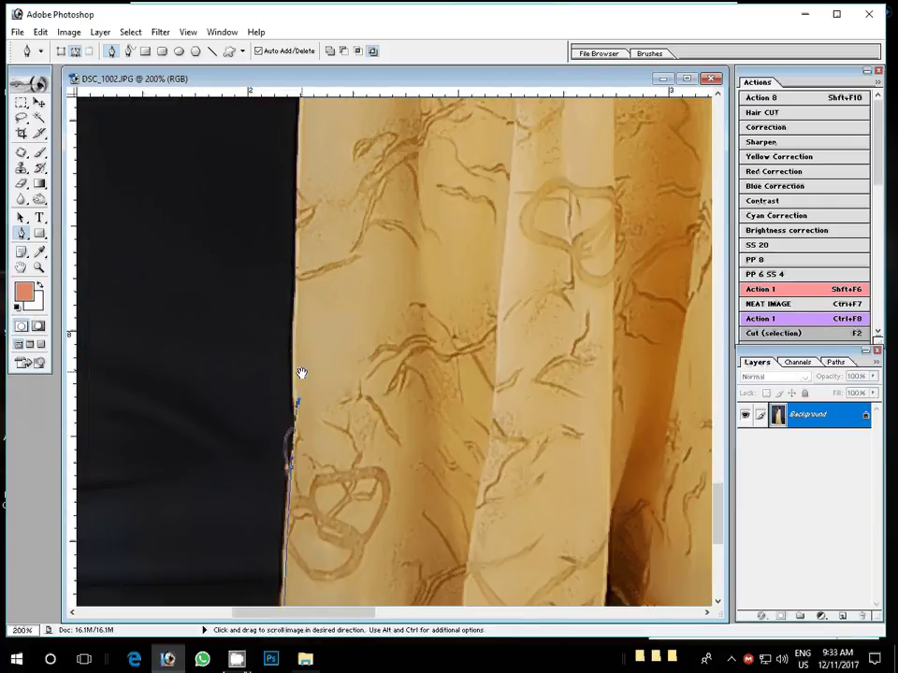
scroll(306, 203, down, 3)
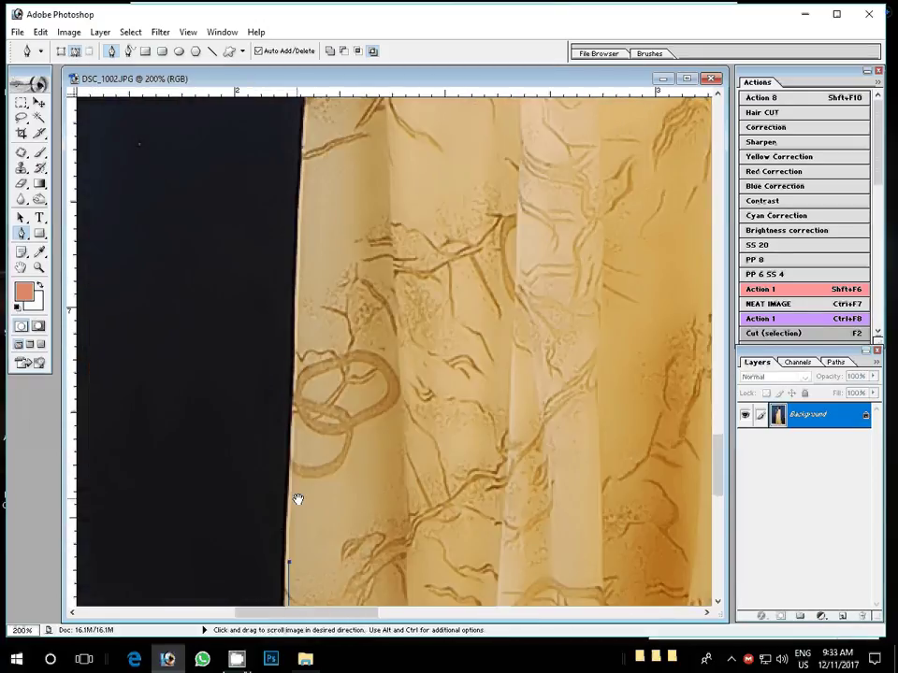
drag(302, 226, 272, 479)
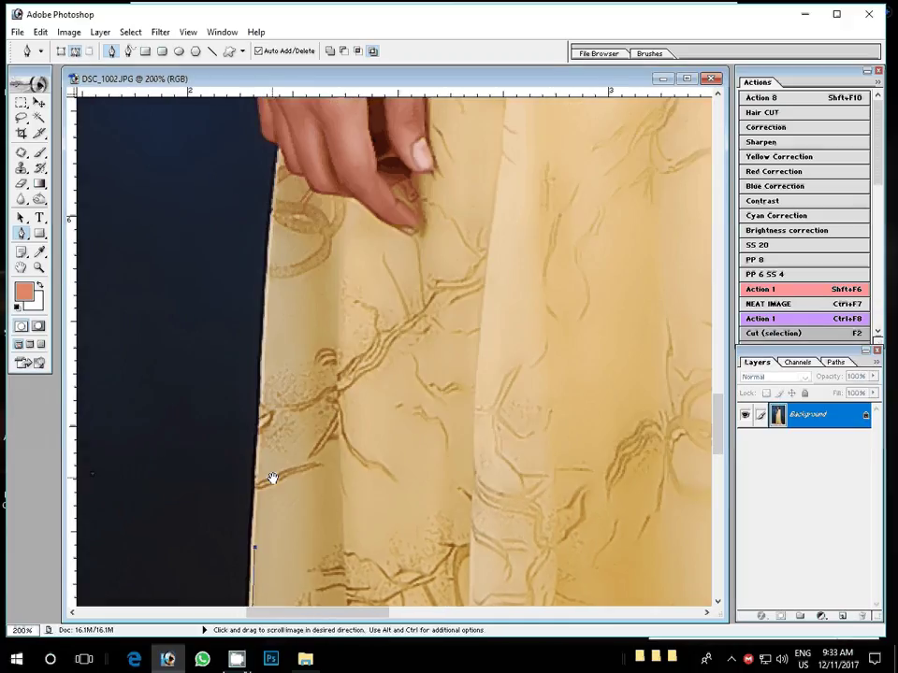
click(271, 229)
Trace the path up the left hand's edge, past the wrist and onto the arm
drag(279, 149, 264, 411)
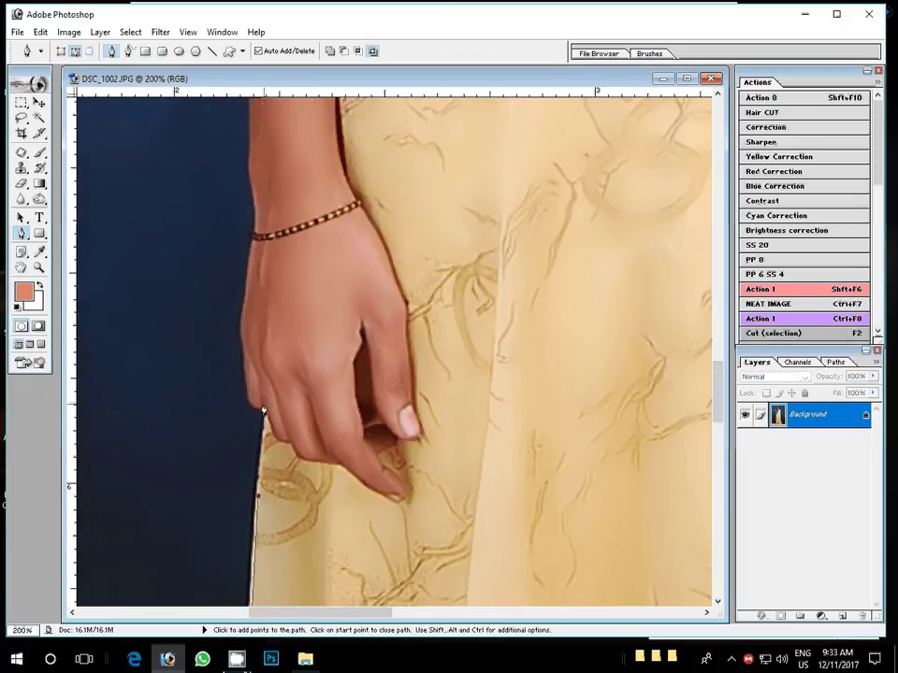
click(254, 405)
click(242, 348)
click(242, 309)
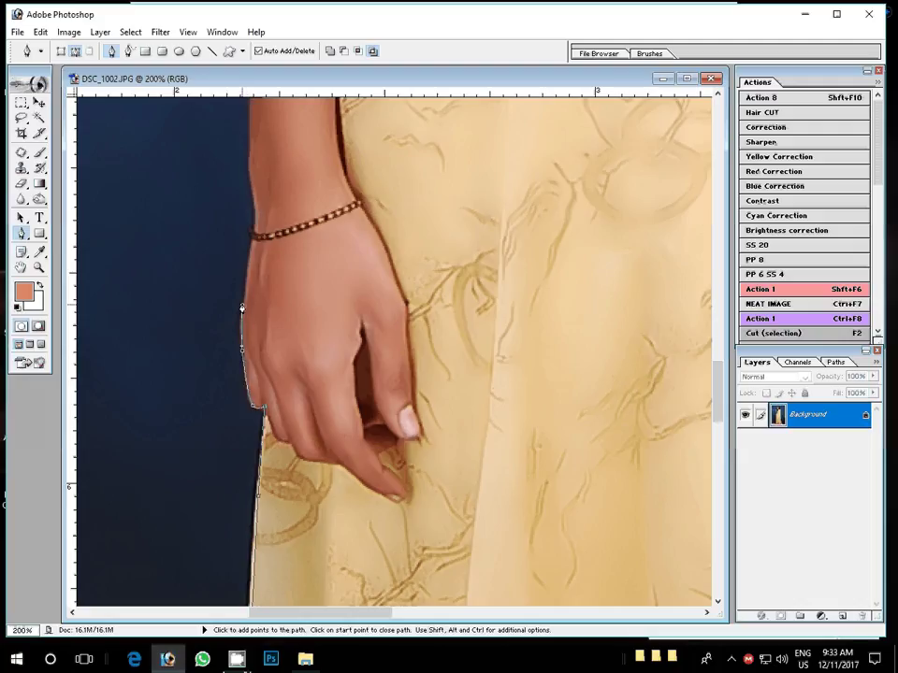
click(255, 207)
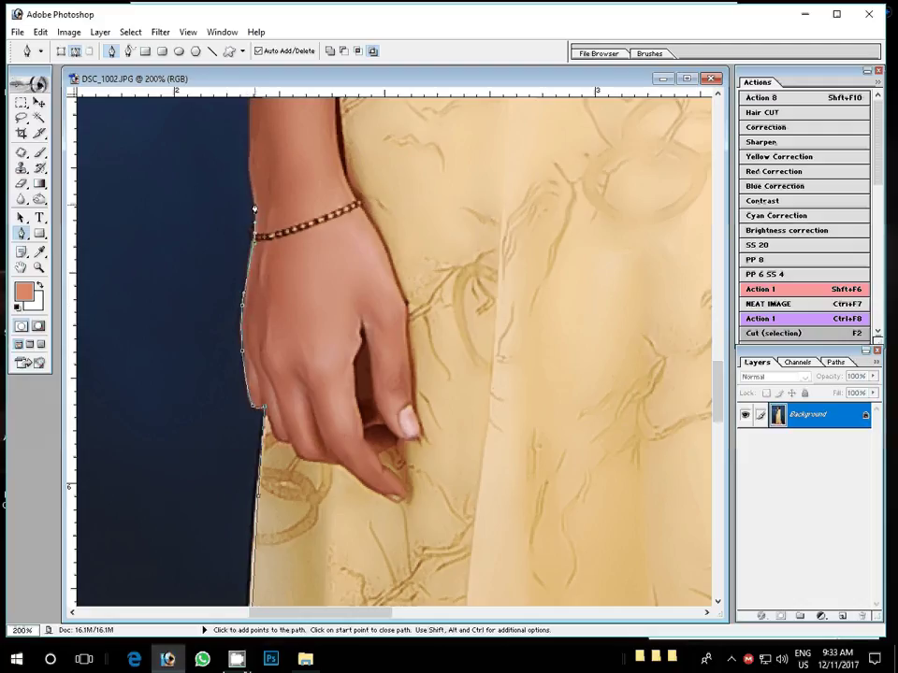
click(250, 122)
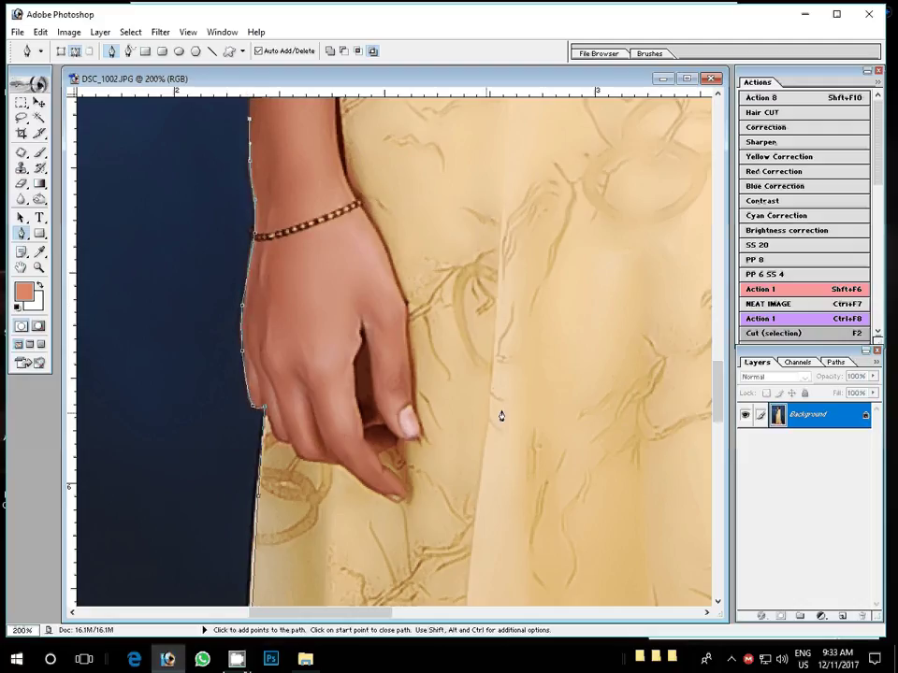
scroll(501, 416, up, 5)
Extend the outline up the upper arm's edge with curved anchors
click(266, 351)
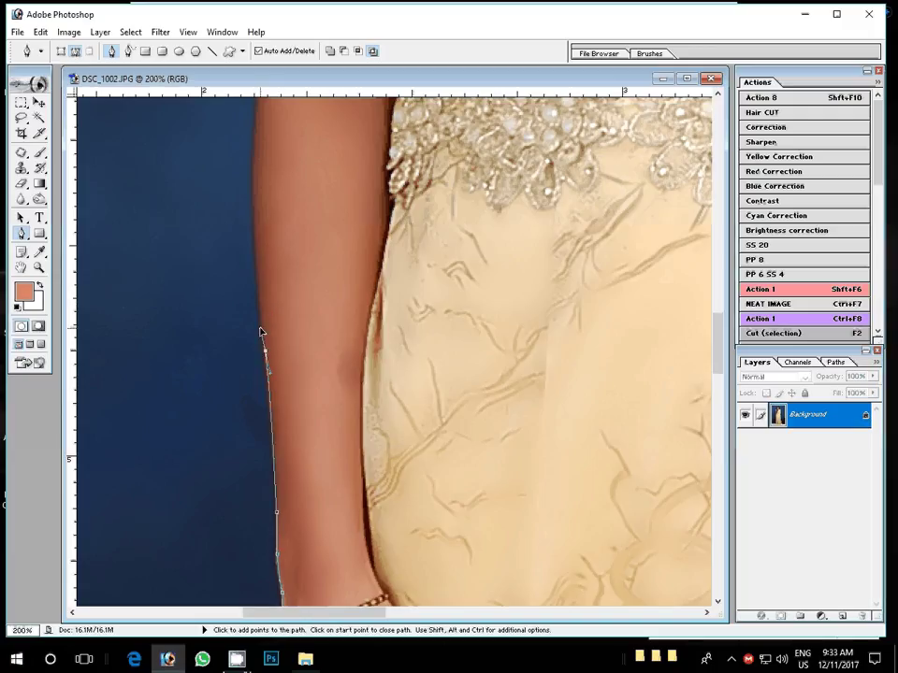
mouse_move(249, 154)
mouse_down()
mouse_move(253, 136)
mouse_move(270, 428)
mouse_up()
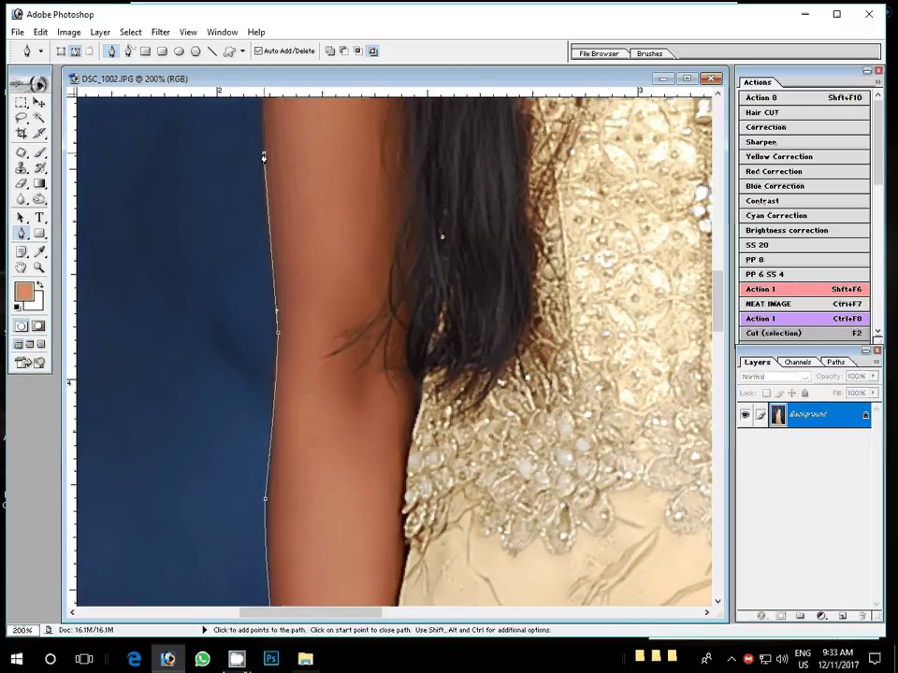
drag(264, 157, 253, 419)
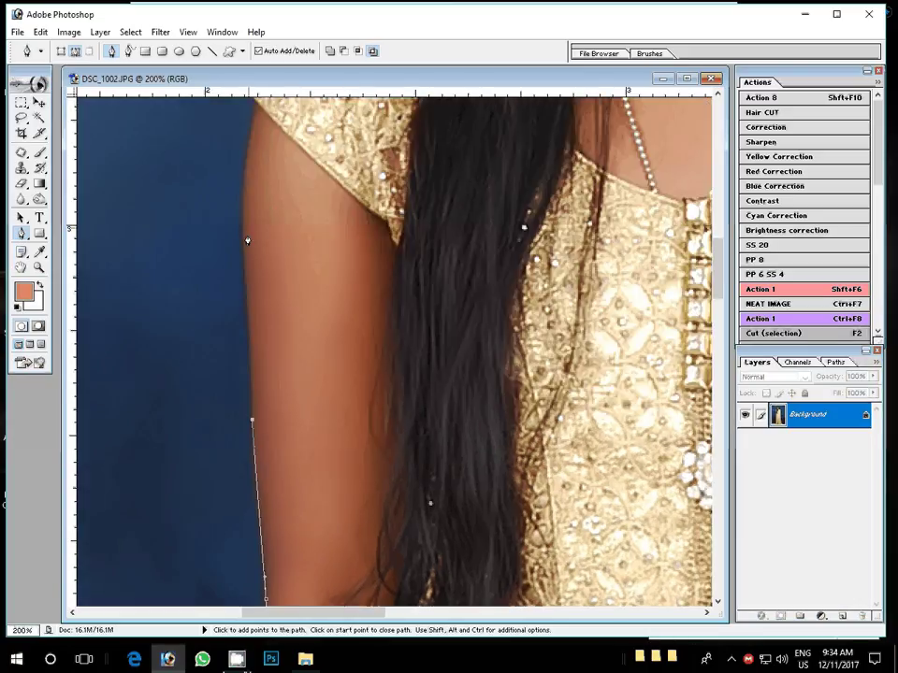
drag(245, 233, 241, 196)
click(258, 112)
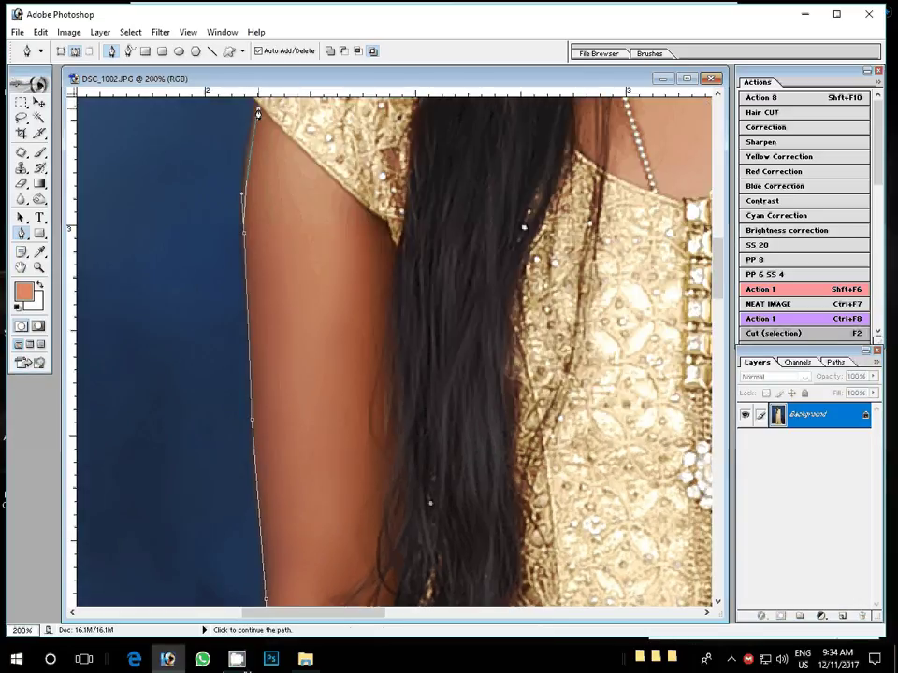
scroll(258, 112, up, 5)
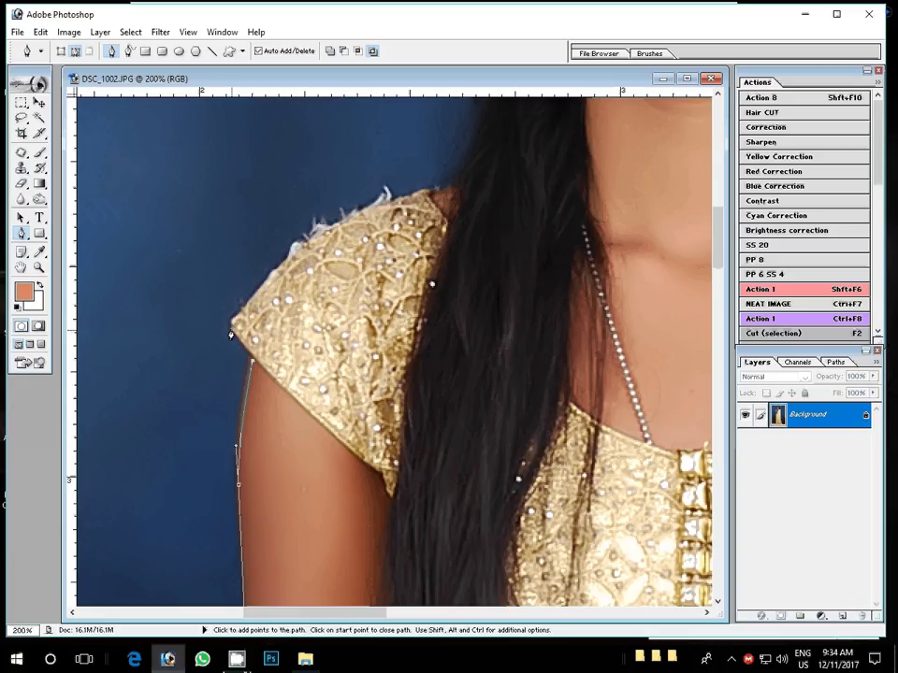
Trace the outline up the sleeve and along its top toward the neck
click(293, 260)
click(432, 194)
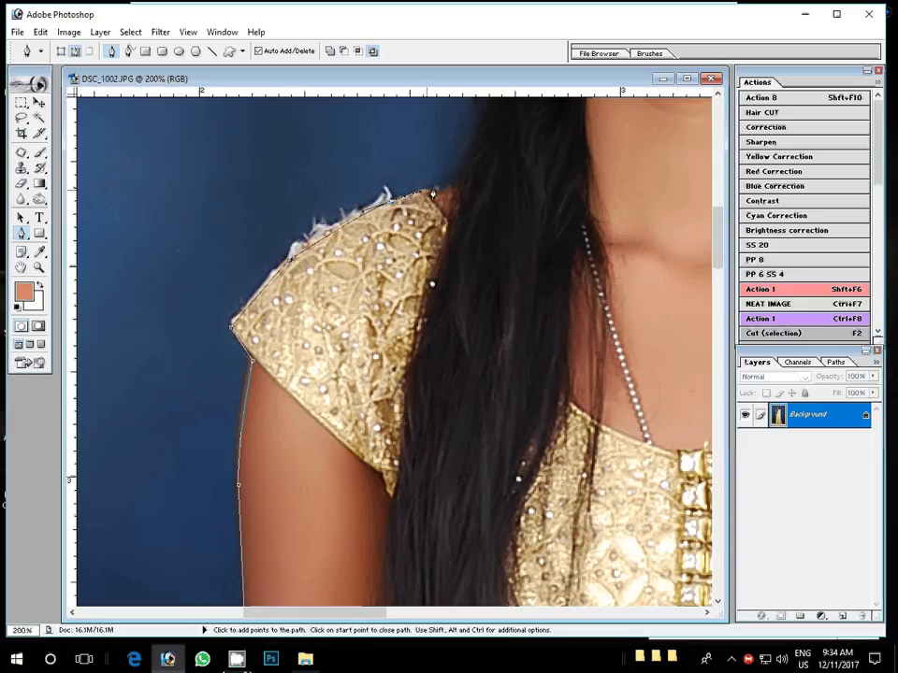
click(454, 174)
click(471, 147)
key(space)
drag(486, 112, 268, 386)
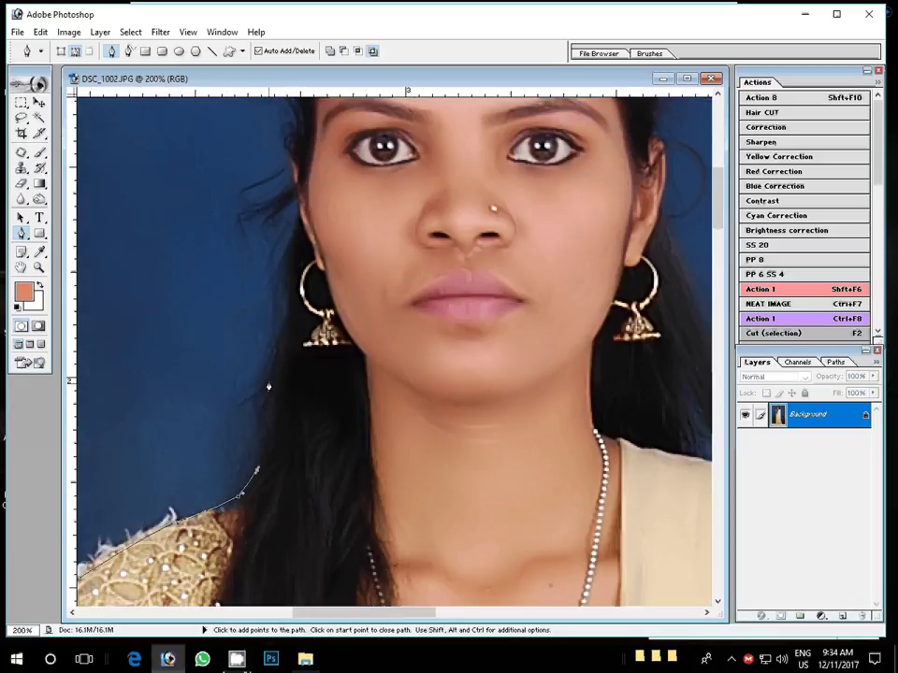
Trace the outline up the hair edge to the hairline
click(270, 372)
click(281, 291)
click(293, 241)
click(301, 216)
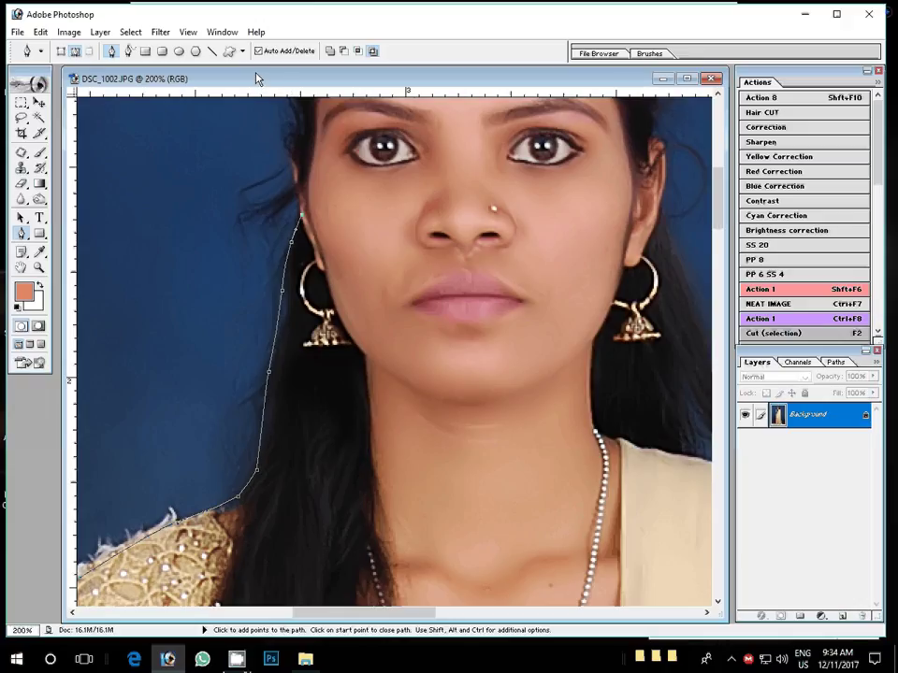
click(291, 147)
drag(291, 147, 235, 334)
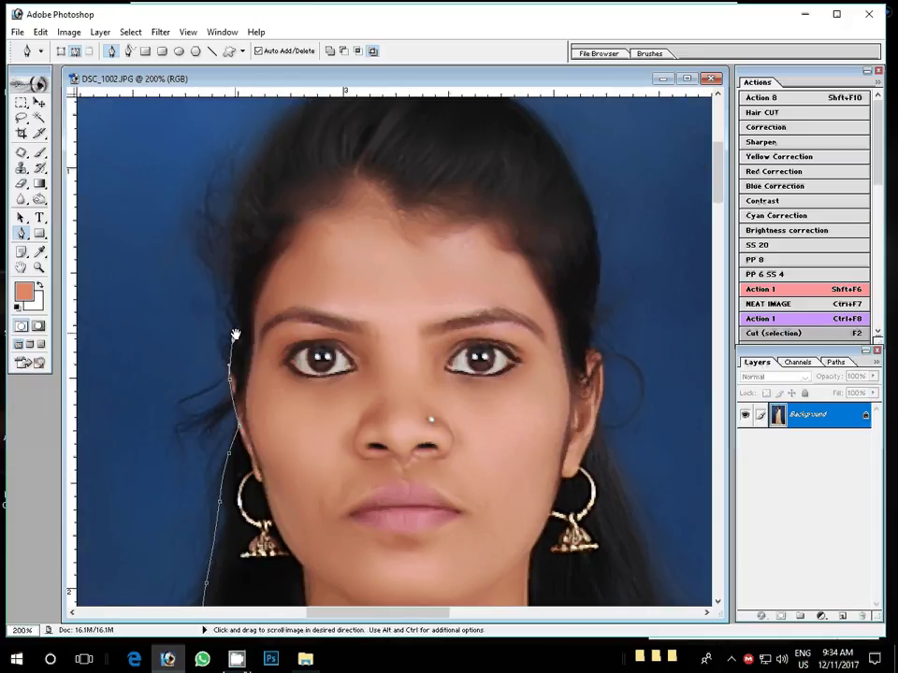
click(229, 227)
click(236, 200)
drag(288, 168, 227, 249)
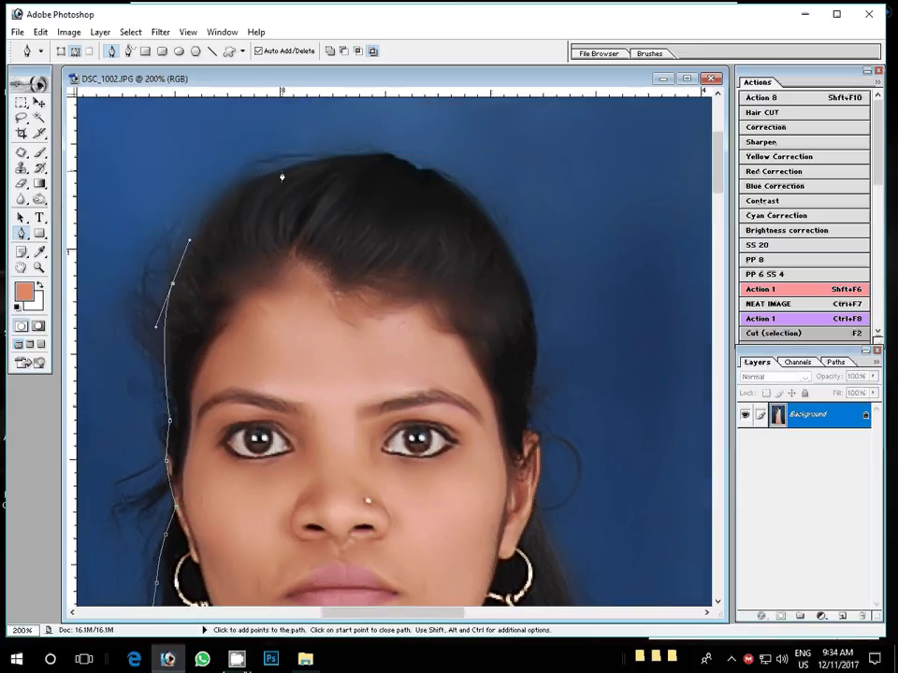
Curve the outline over the crown, down the hair past the ear to the shoulder
drag(281, 173, 337, 155)
drag(470, 201, 515, 250)
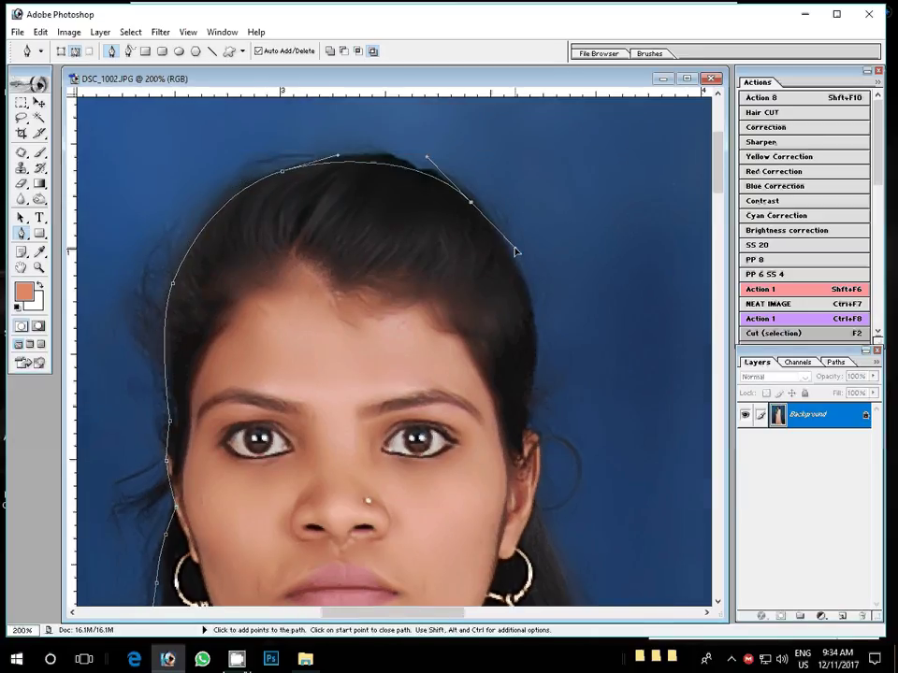
drag(534, 343, 535, 383)
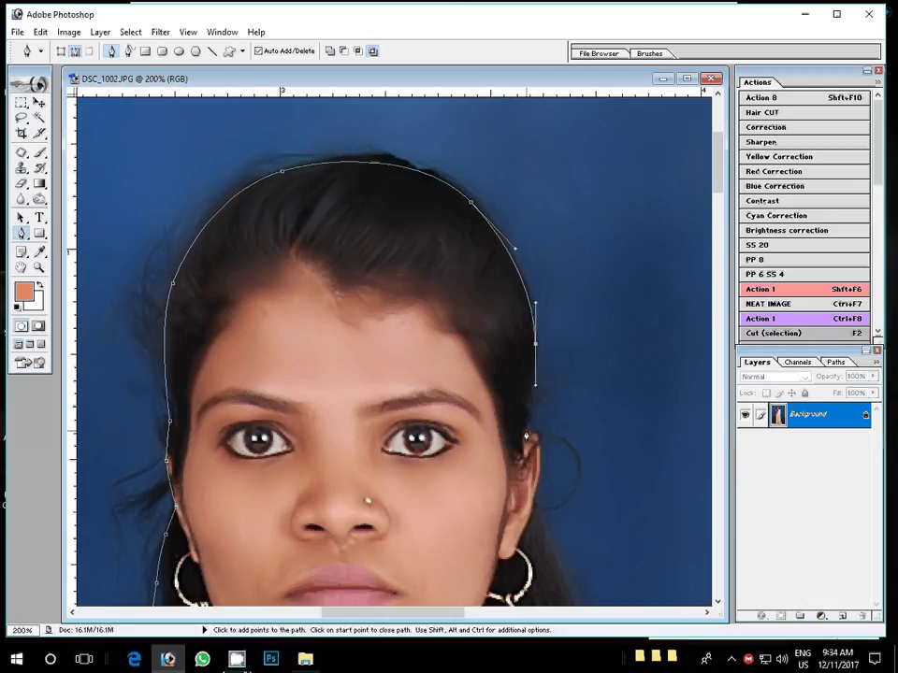
mouse_move(526, 437)
mouse_down()
mouse_move(405, 210)
mouse_move(398, 264)
mouse_up()
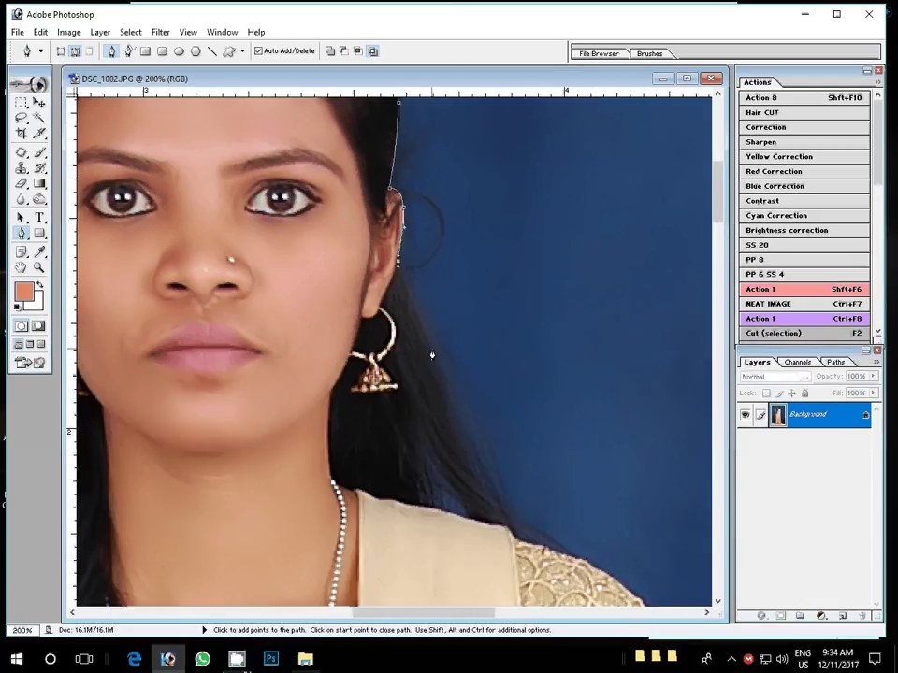
drag(441, 378, 457, 423)
drag(506, 514, 517, 540)
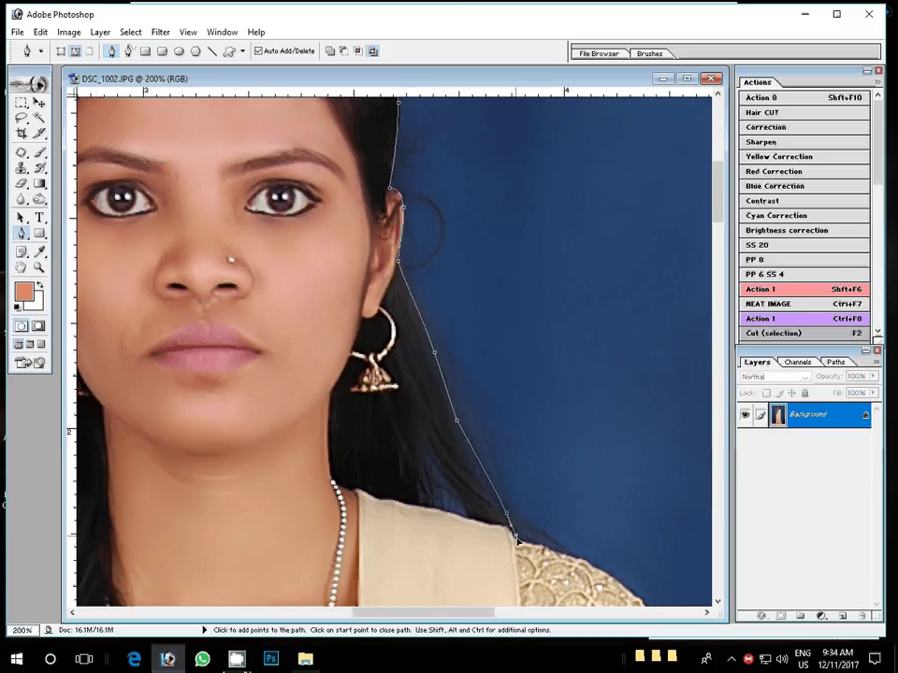
Continue the outline along the shoulder and down the other arm's edge
click(621, 590)
drag(624, 591, 324, 293)
click(362, 322)
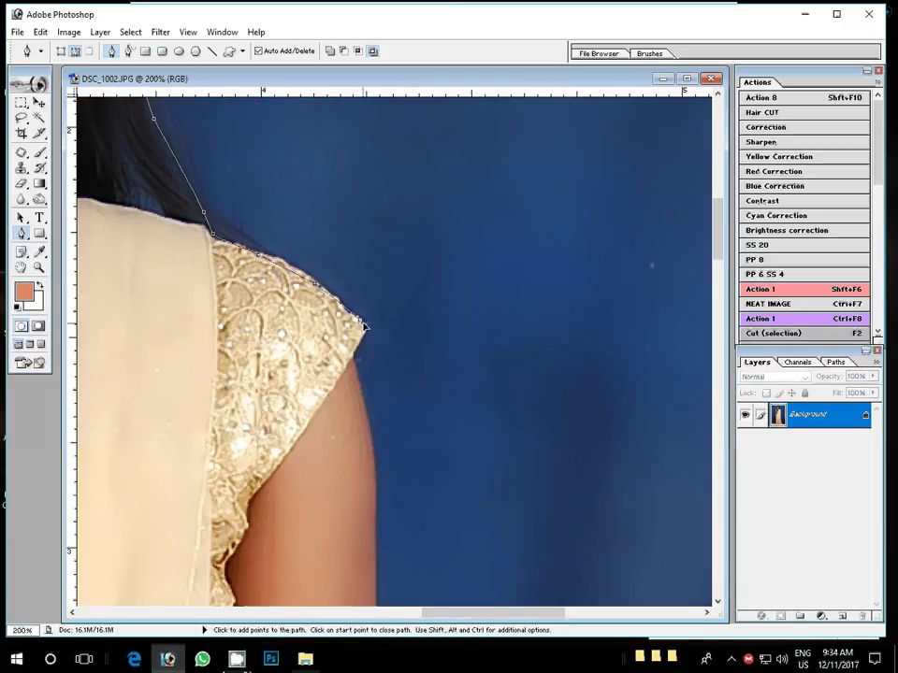
click(354, 377)
click(371, 422)
click(375, 483)
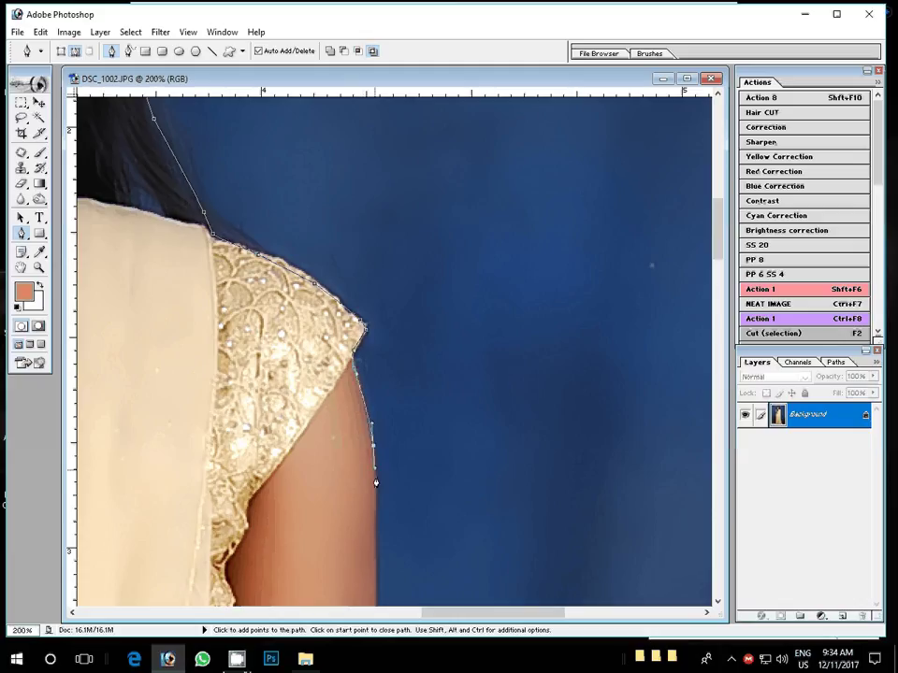
drag(380, 500, 382, 253)
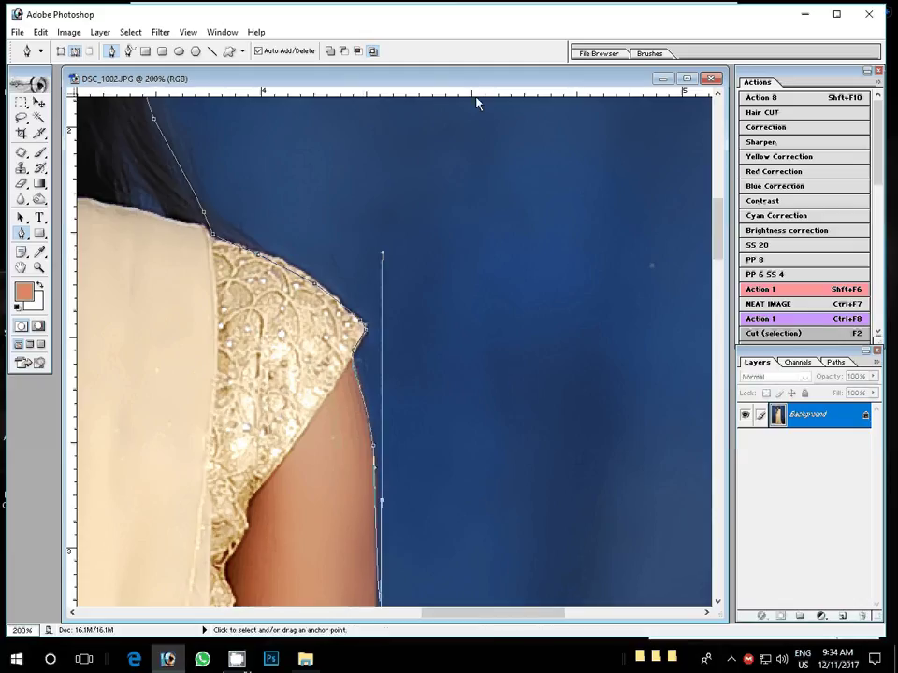
Undo the misplaced last anchor so the path ends partway down the arm
key(ctrl+z)
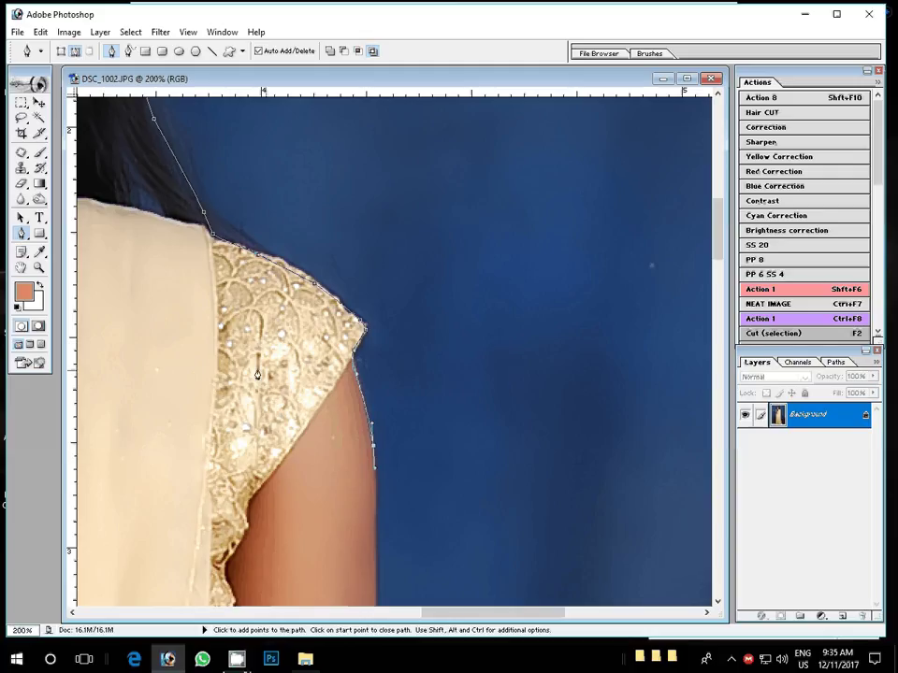
Finish the outline path with anchors down the remaining arm edge
key(space)
scroll(289, 456, down, 5)
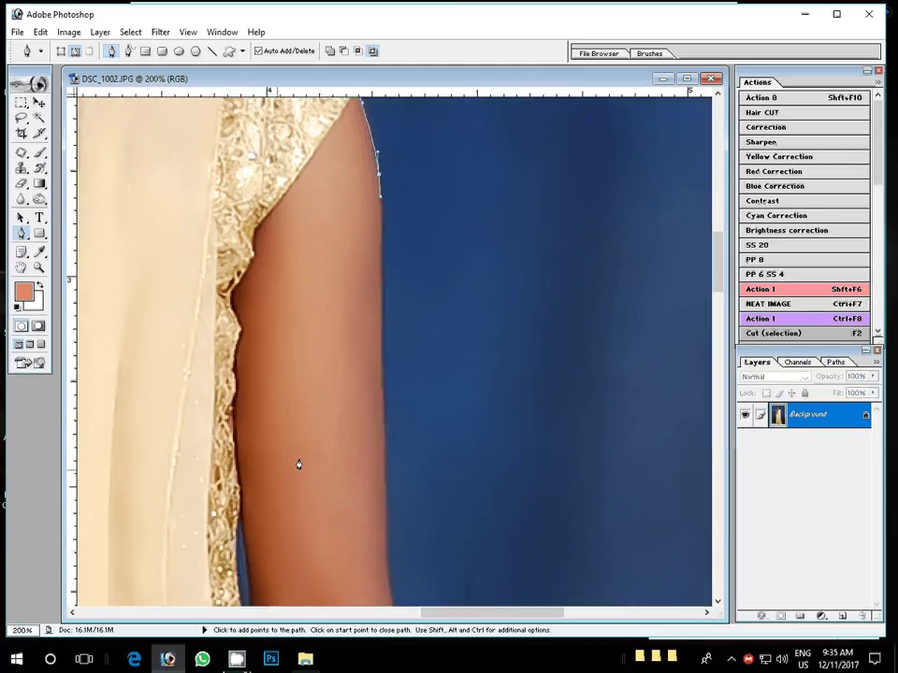
click(385, 426)
click(387, 467)
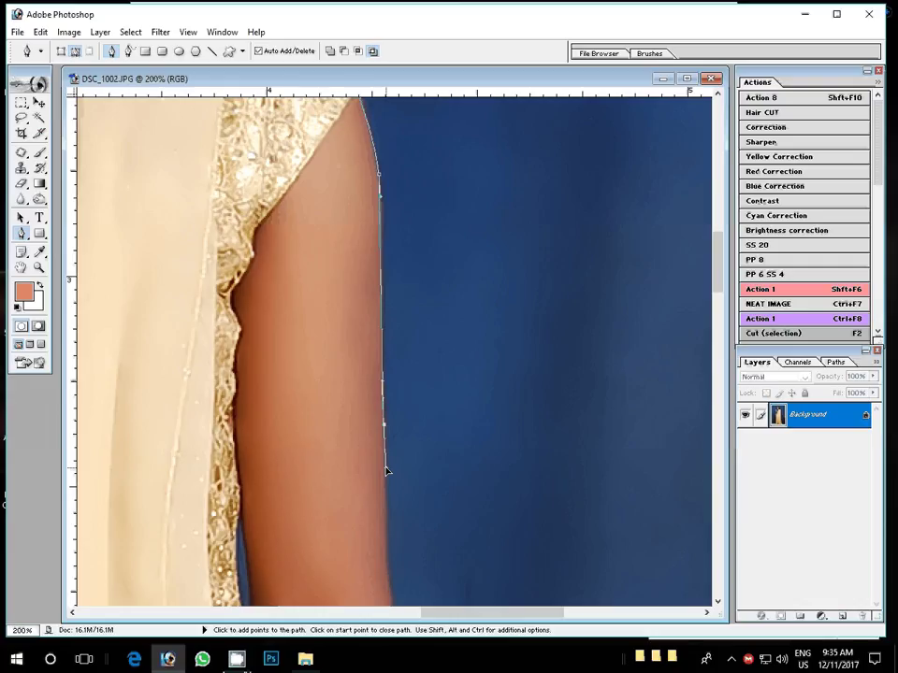
drag(387, 468, 357, 218)
click(356, 224)
click(357, 270)
drag(365, 313, 371, 330)
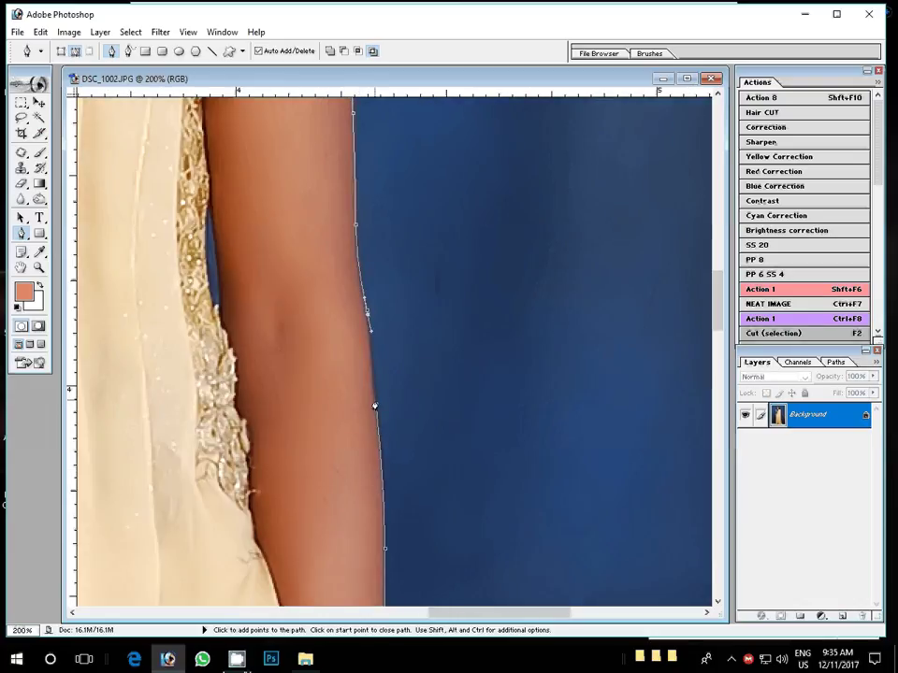
Convert the path to a selection, copy it to Layer 1, and hide the Background layer
right_click(328, 277)
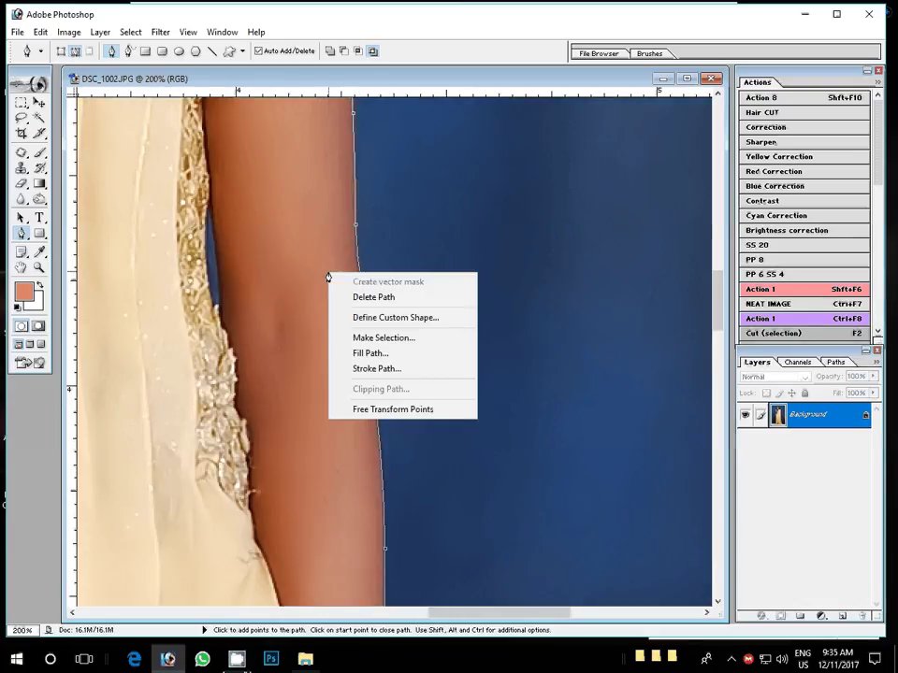
click(384, 337)
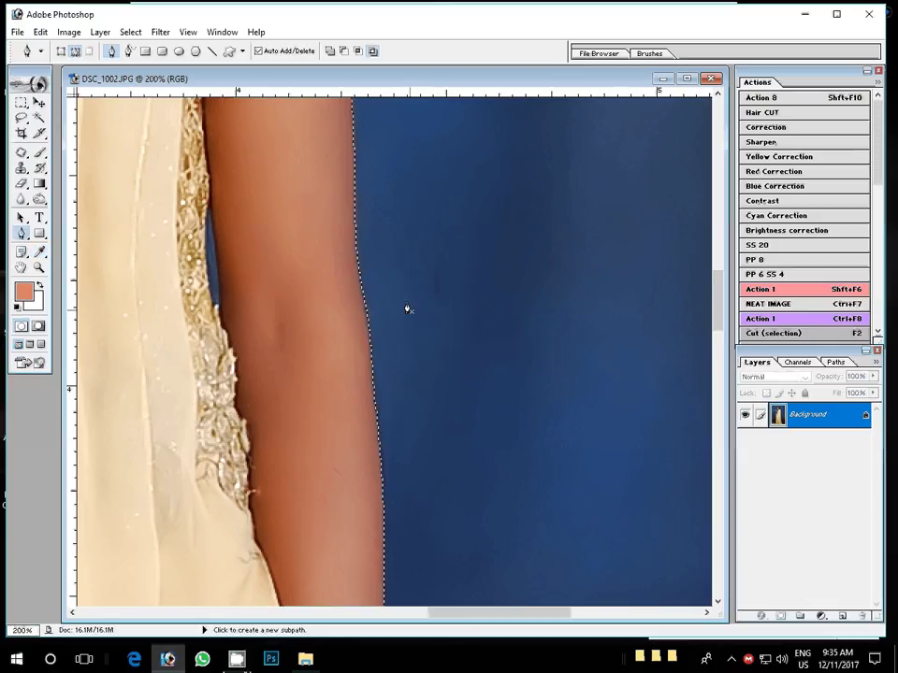
key(ctrl+j)
click(745, 440)
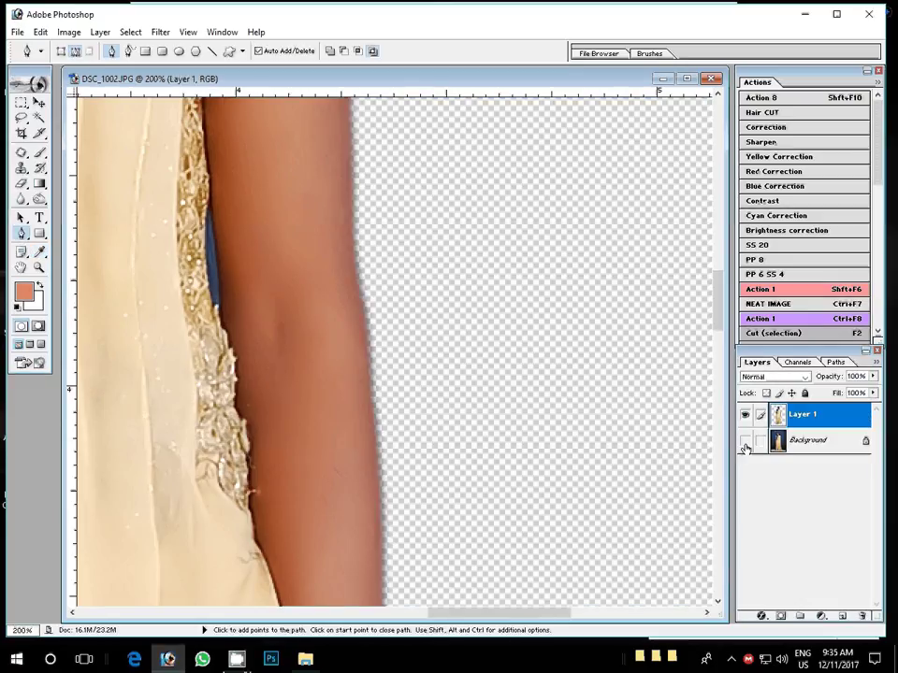
Swap foreground and background colours and fit the image on screen
key(z)
key(x)
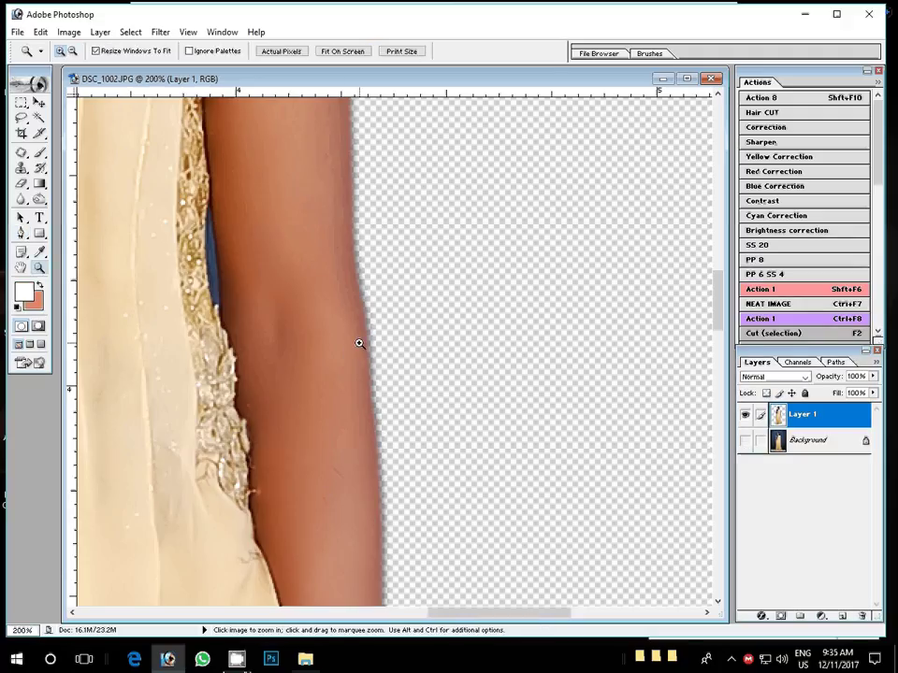
right_click(338, 344)
click(369, 352)
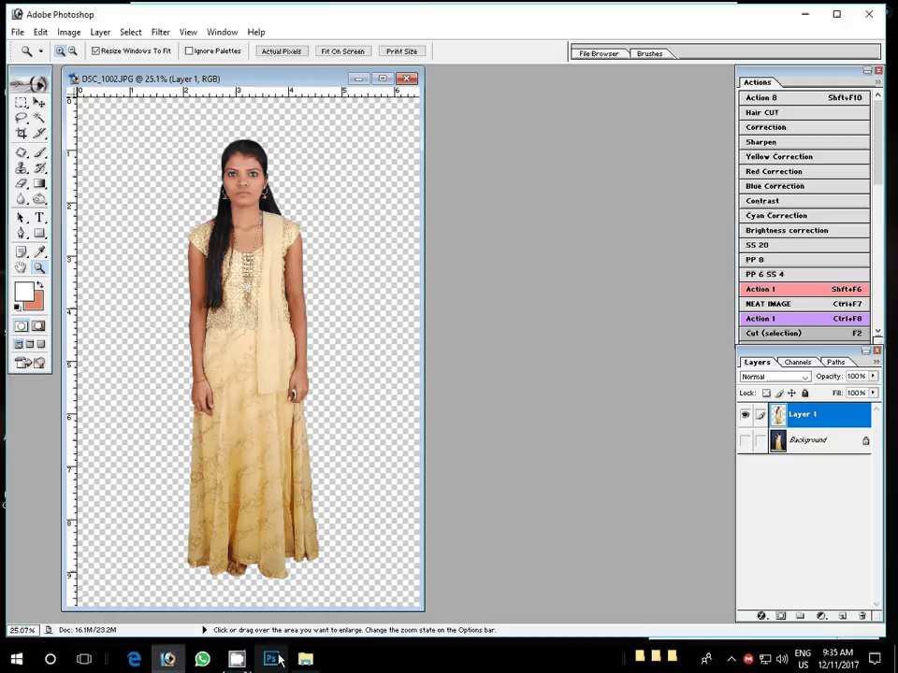
Open the Backgrounds folder on Local Disk (K:) and select image 100
click(309, 603)
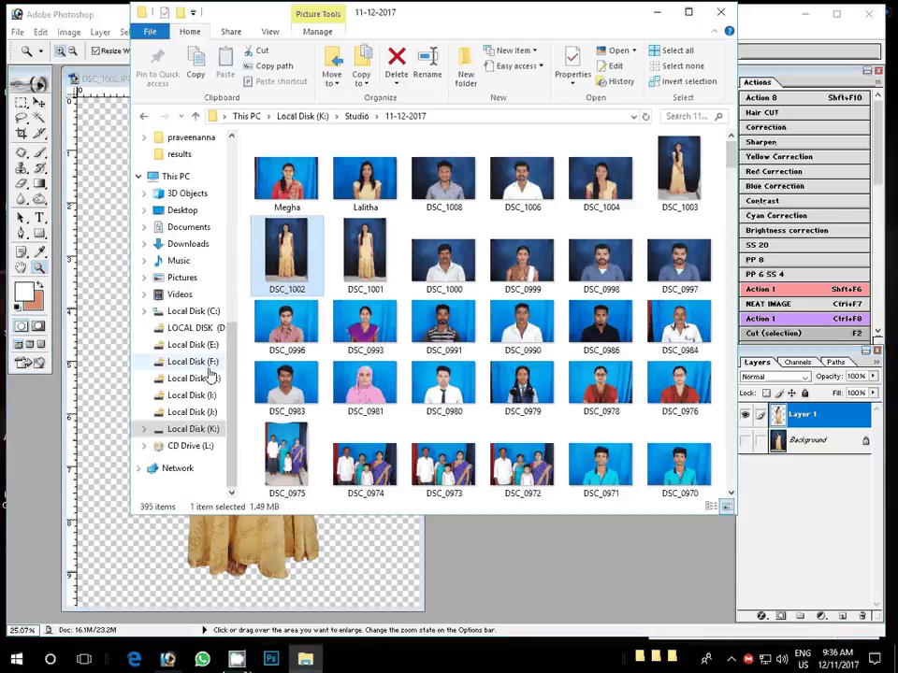
click(193, 429)
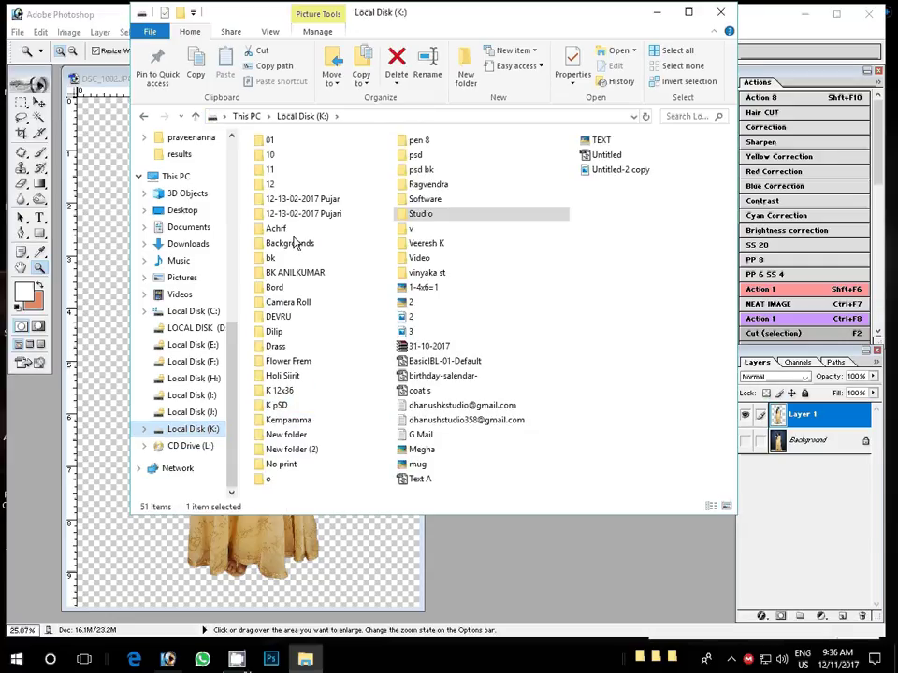
click(292, 245)
double_click(285, 245)
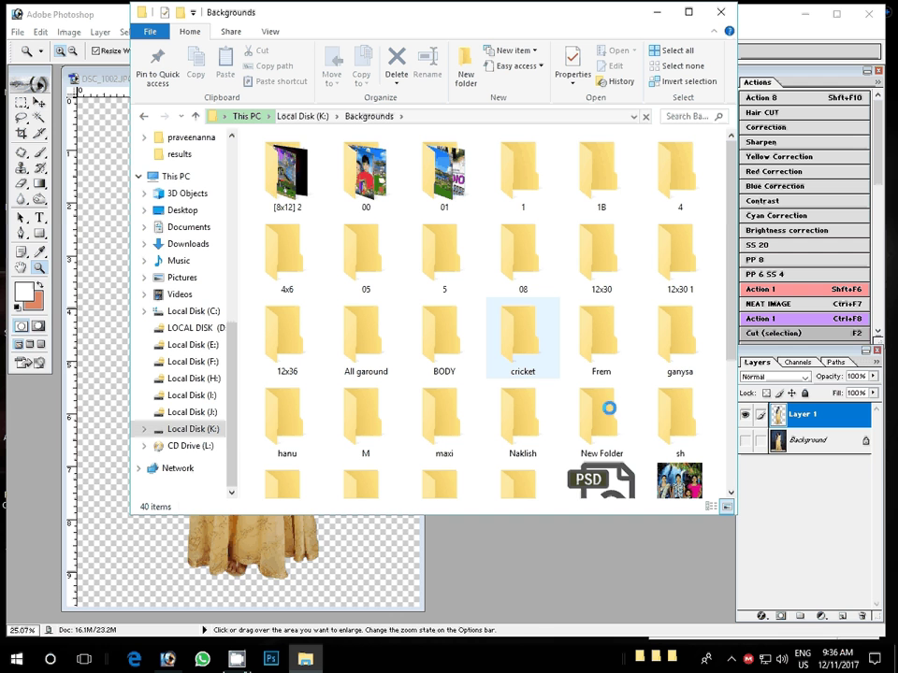
click(714, 462)
Try dragging image 100 into Photoshop, dismiss the incompatible-file error, and return to Explorer
scroll(701, 449, down, 3)
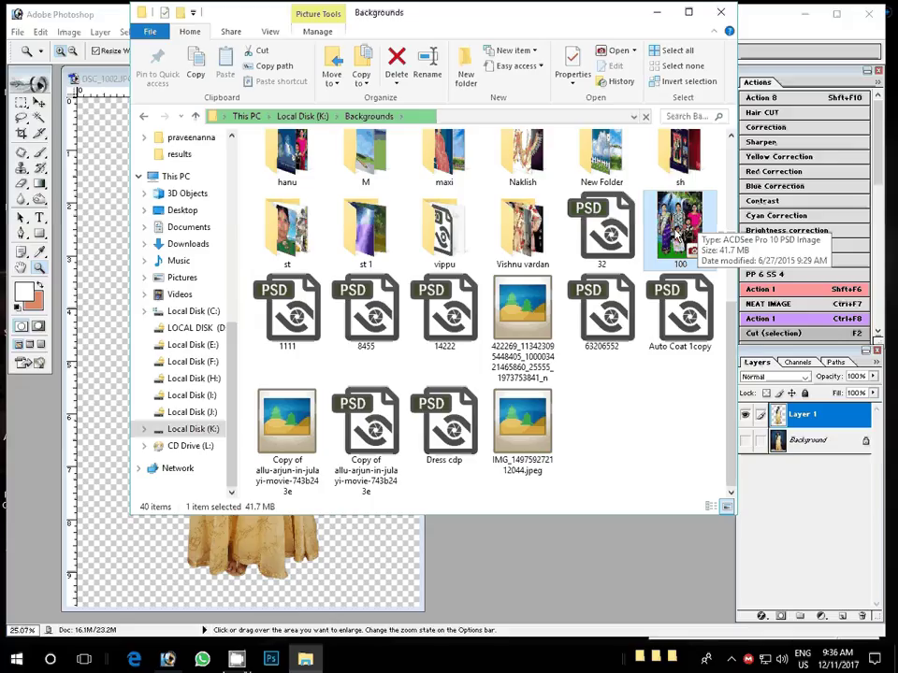
drag(677, 232, 636, 586)
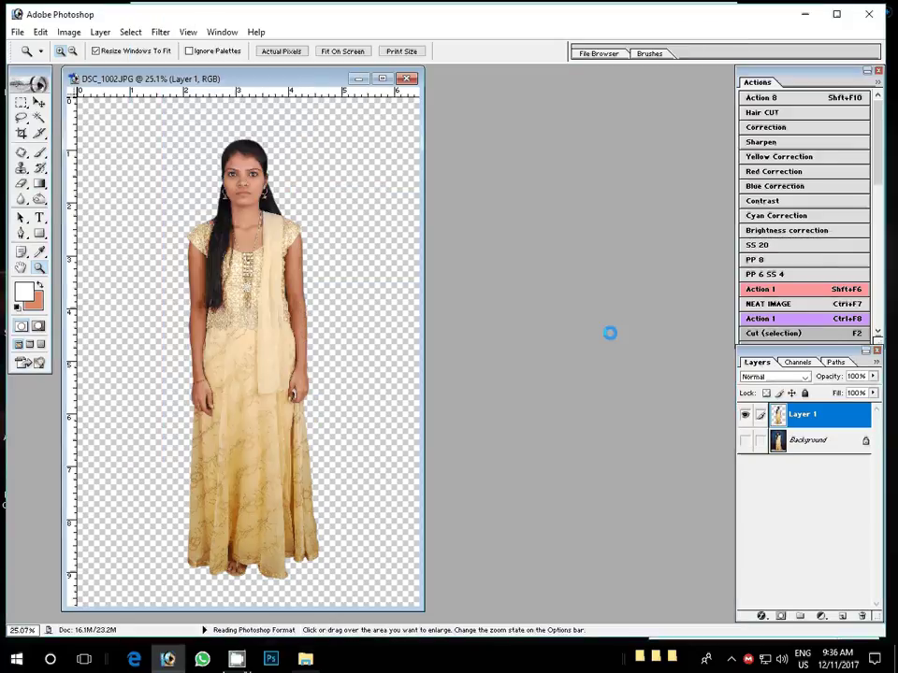
click(443, 266)
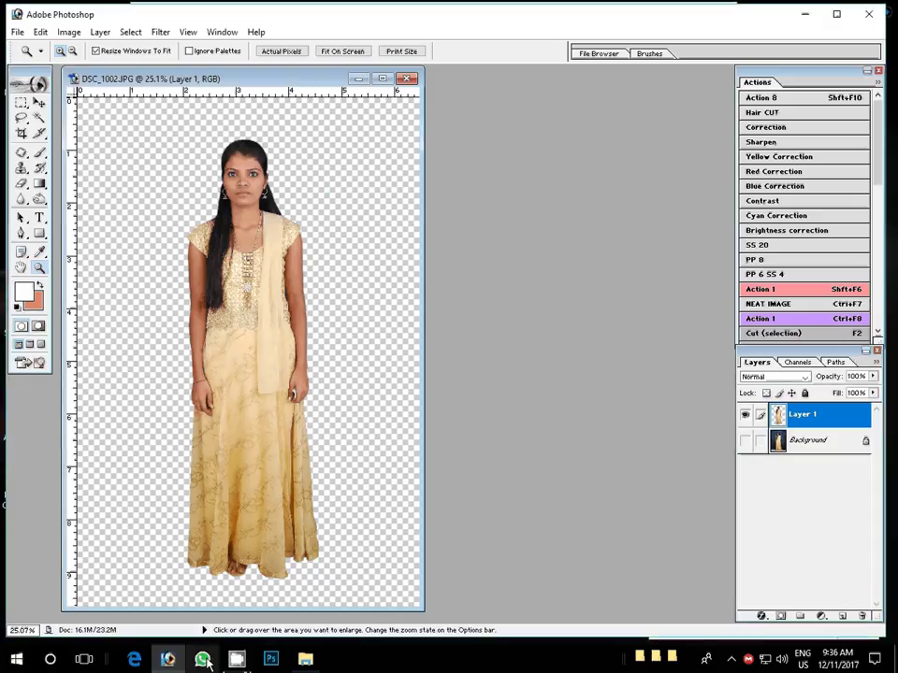
key(alt+Tab)
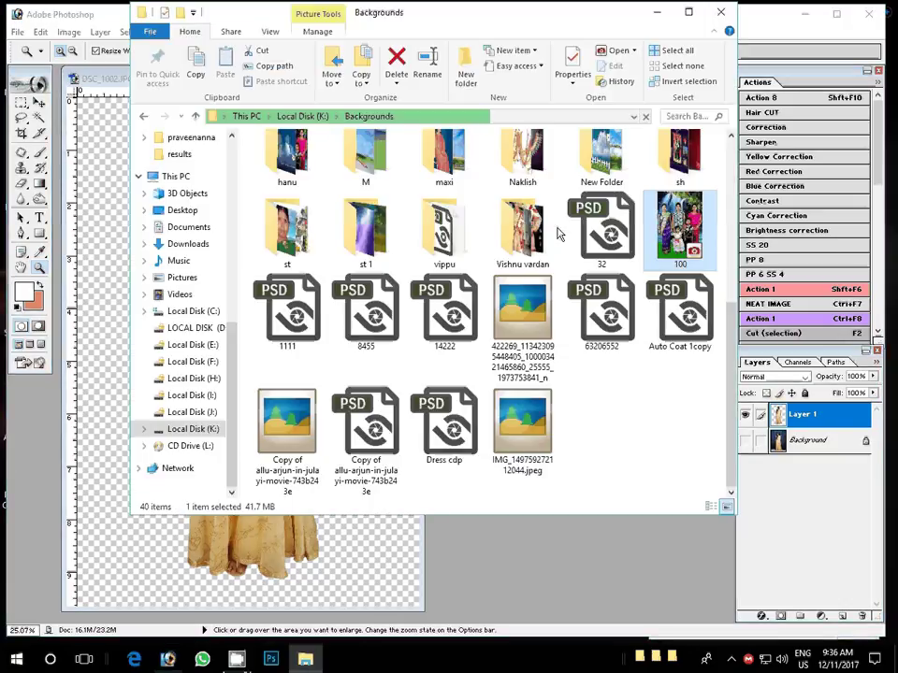
Open image 100 in ACDSee Quick View, save it as 100.psd on Local Disk (K:), and close the viewer
double_click(692, 212)
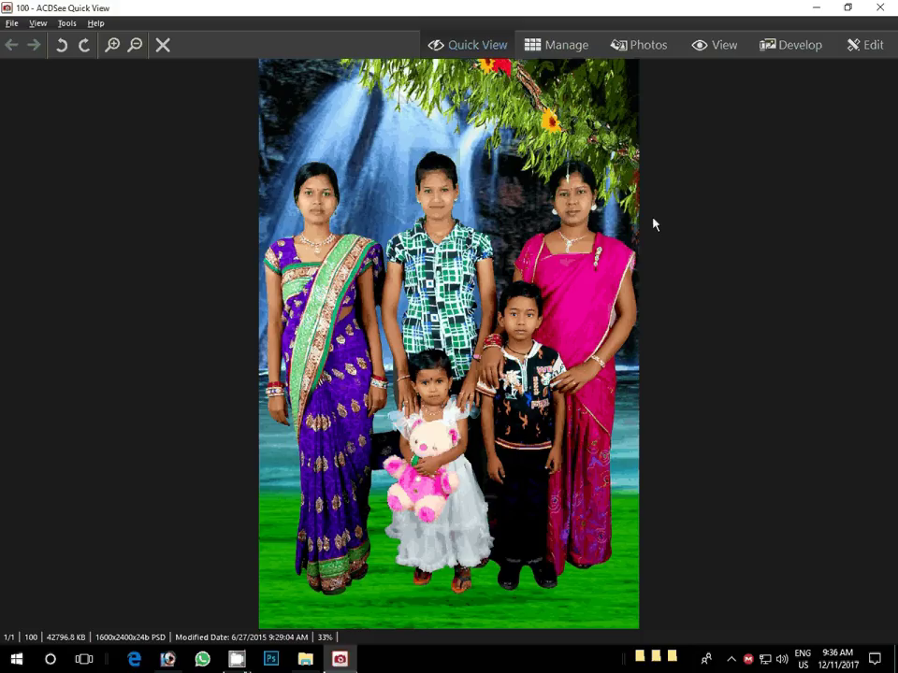
click(11, 24)
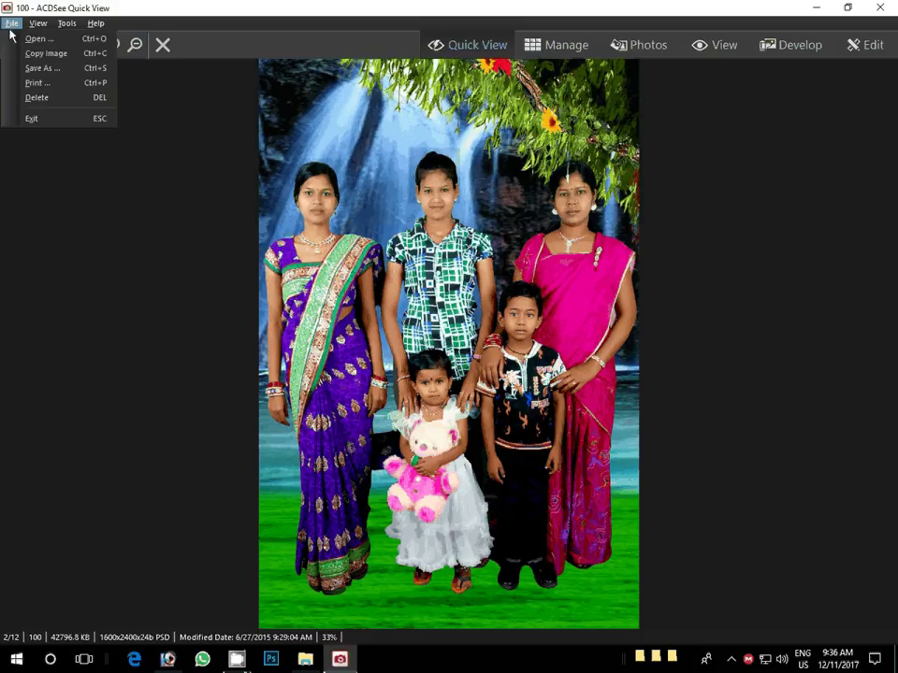
key(Escape)
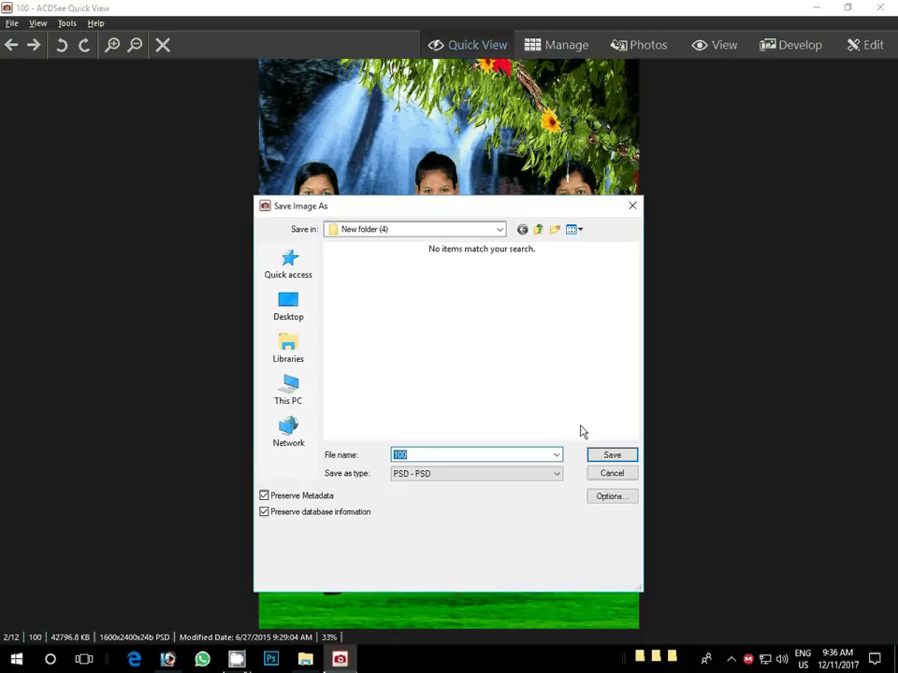
click(540, 230)
click(540, 230)
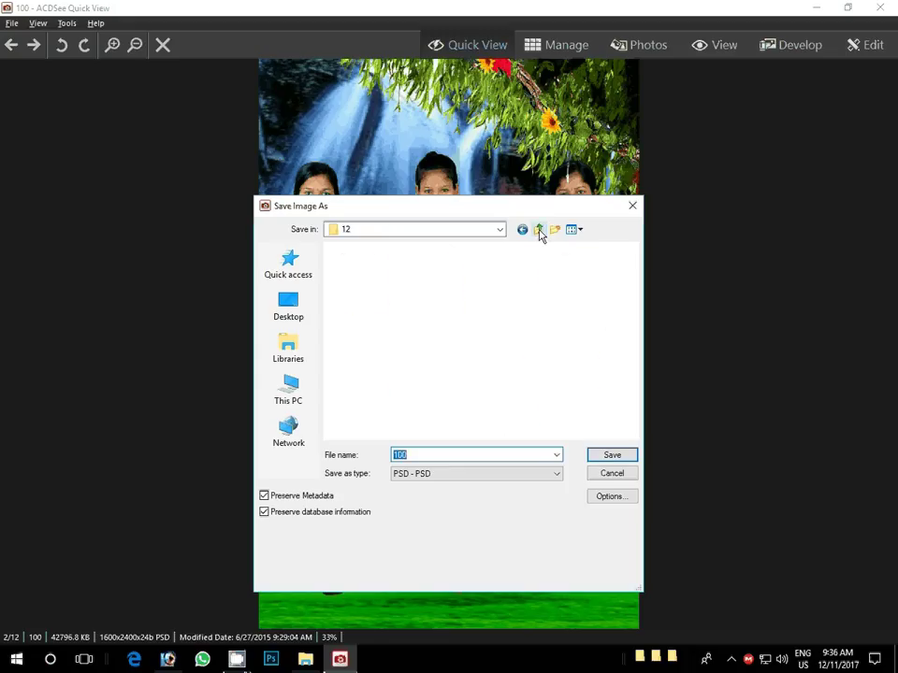
click(540, 230)
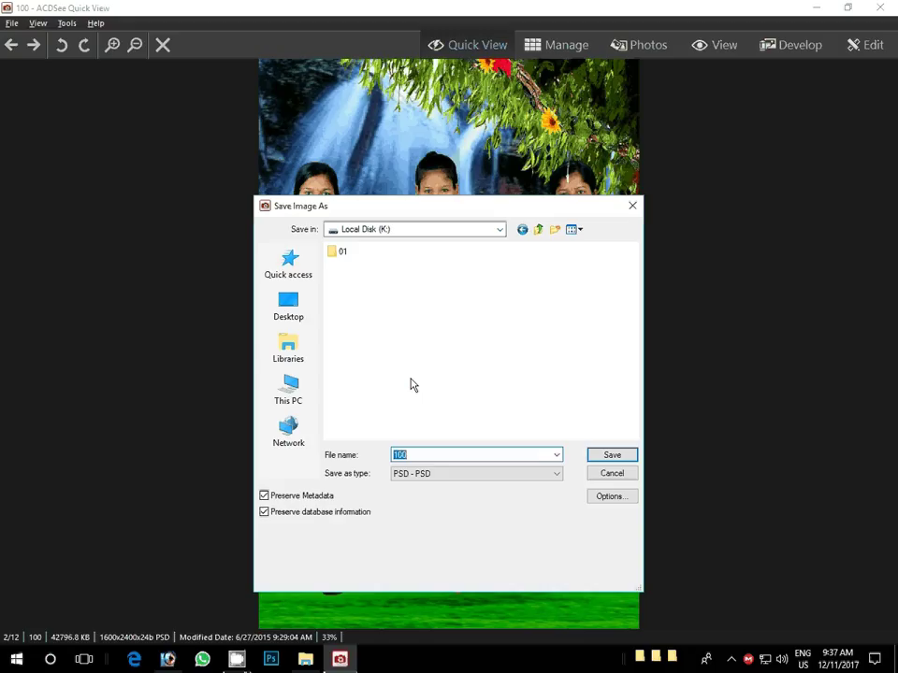
click(287, 393)
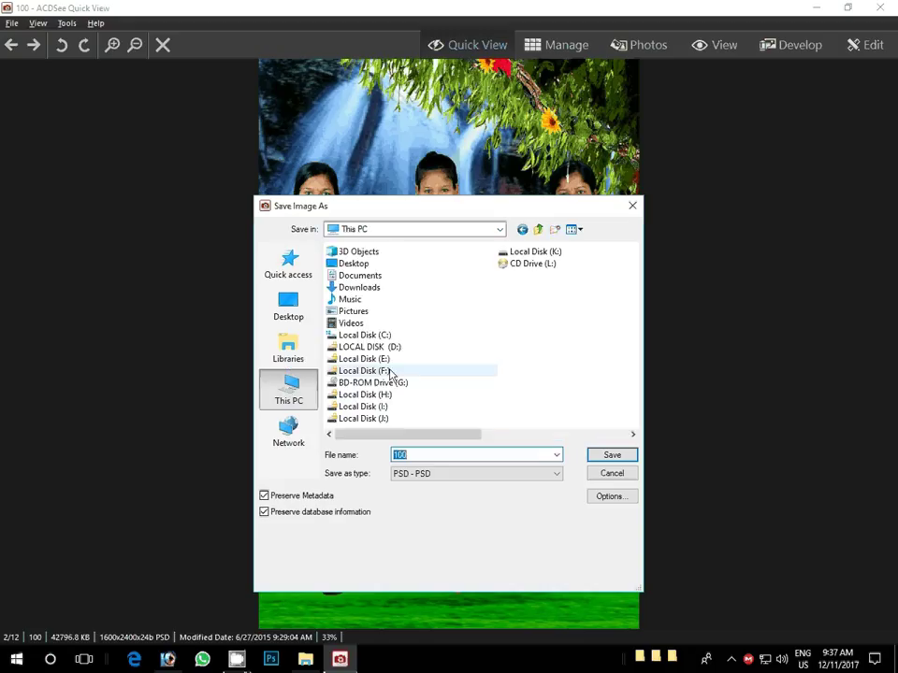
click(554, 252)
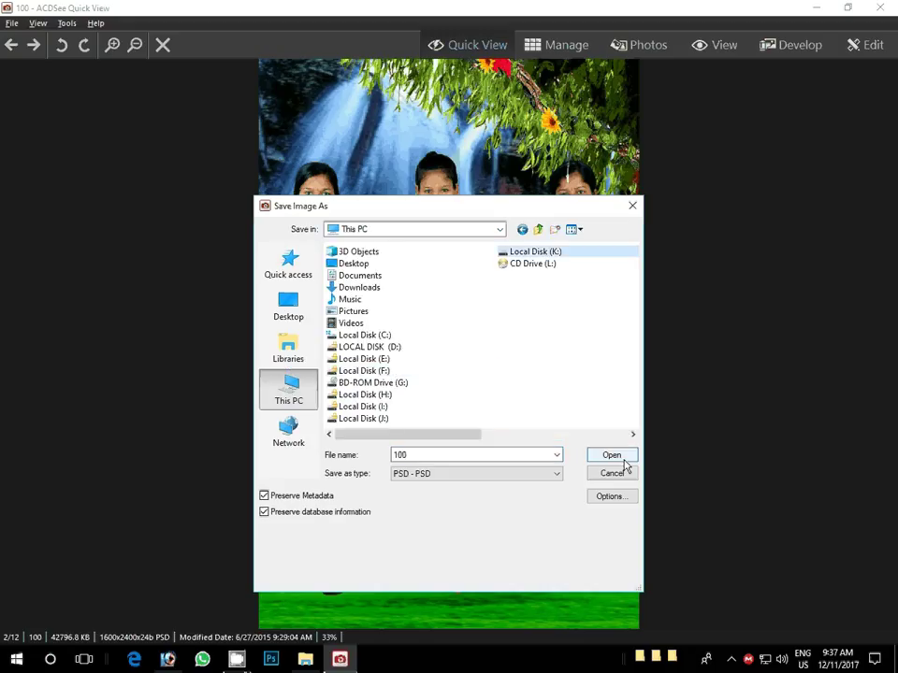
click(624, 458)
click(470, 455)
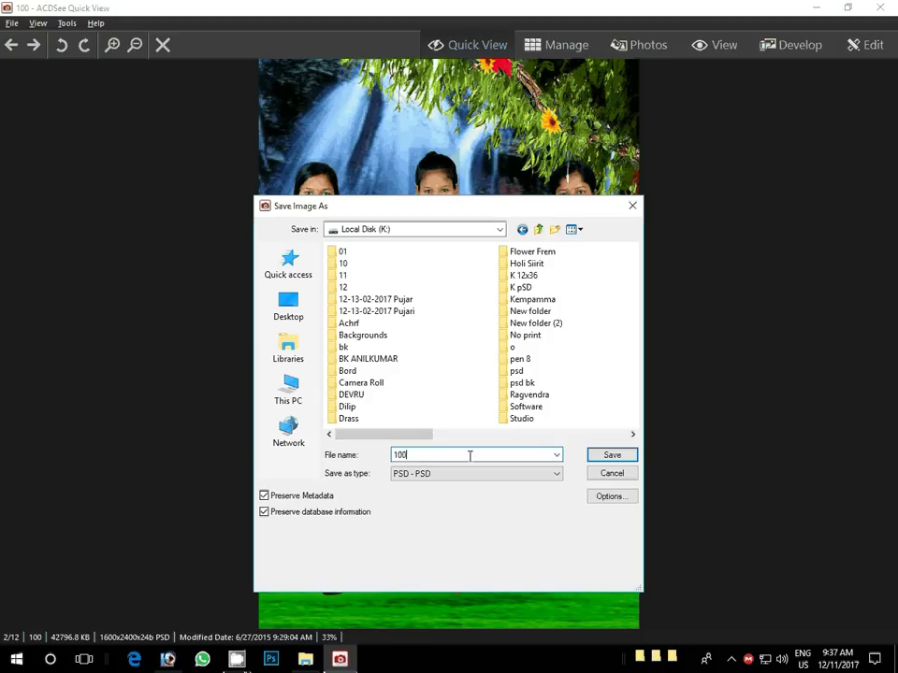
click(622, 458)
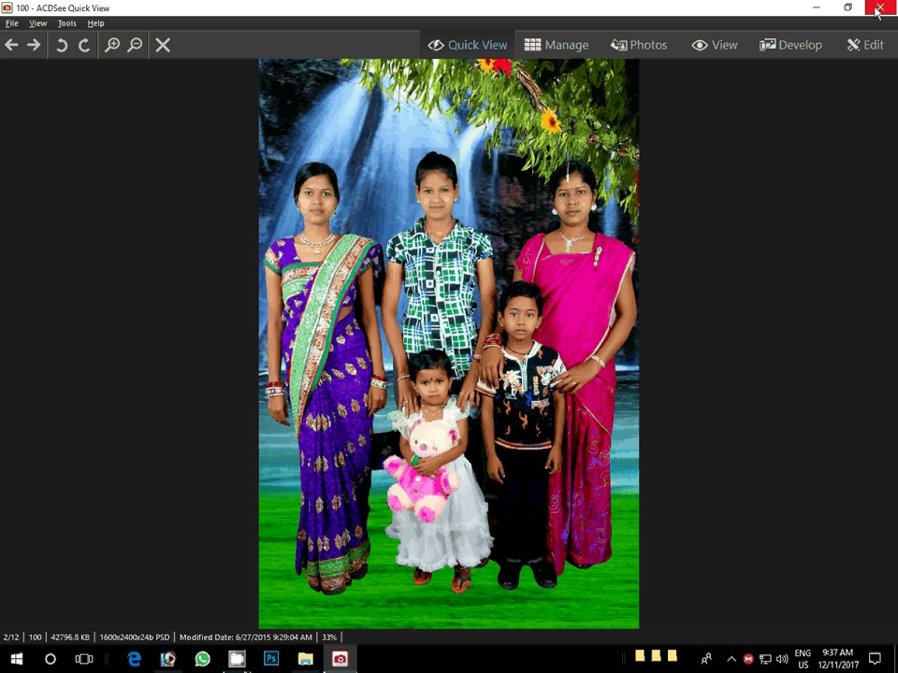
click(878, 8)
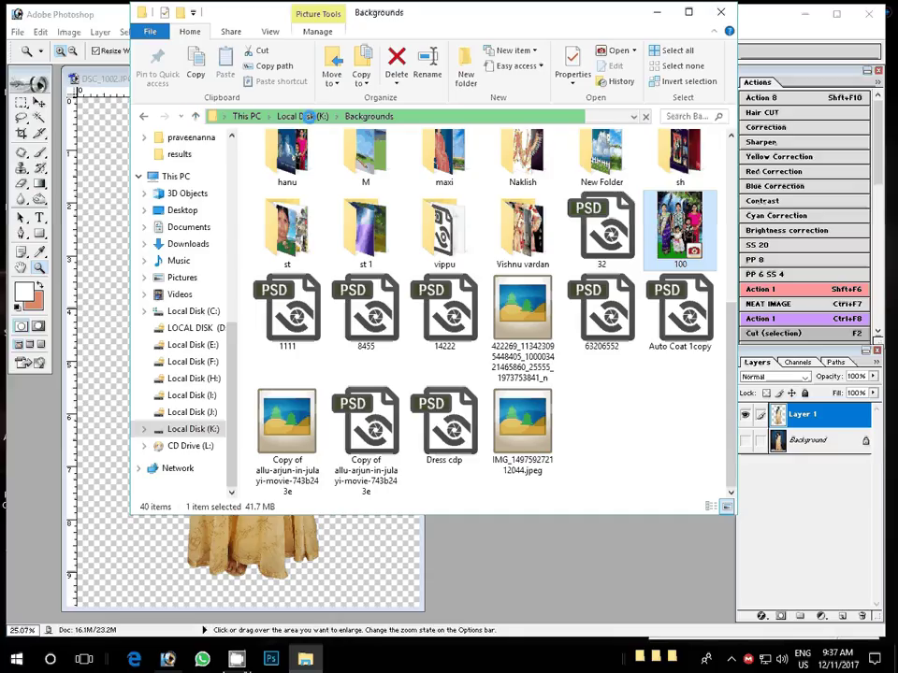
Open the saved 100 file from Local Disk (K:) in Photoshop
click(309, 116)
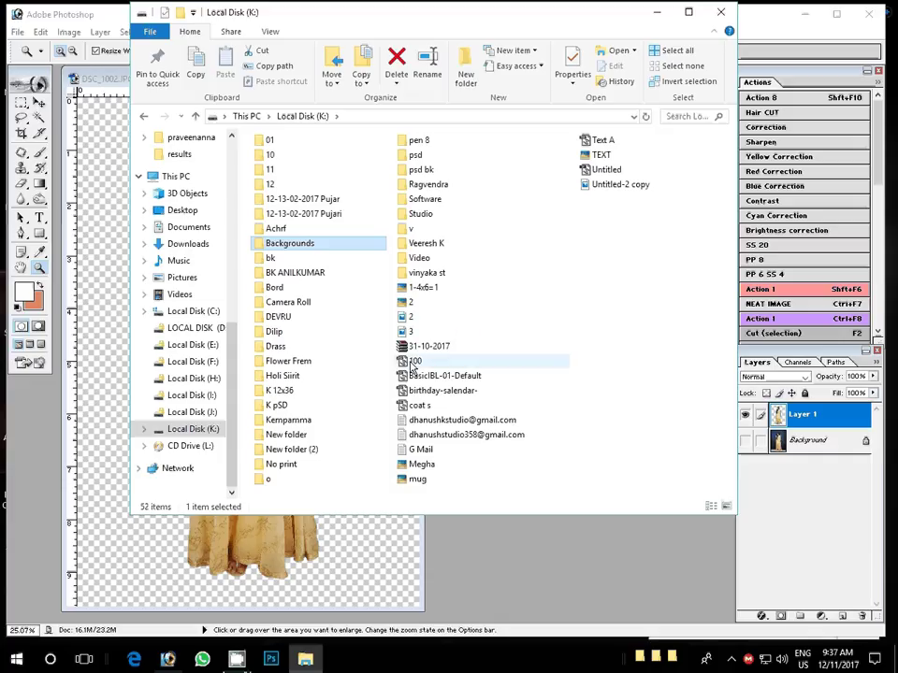
double_click(409, 362)
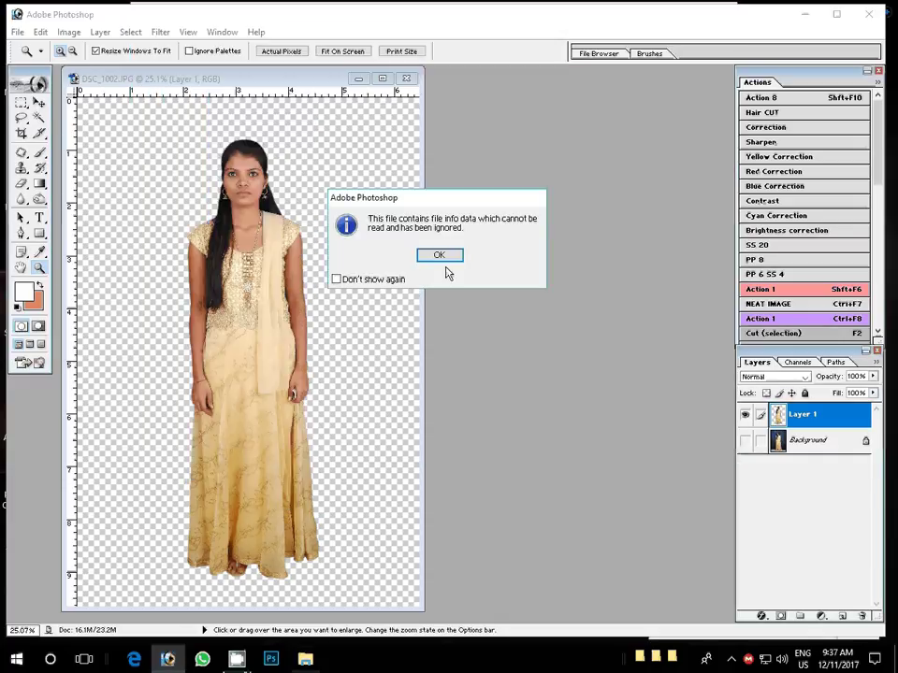
Dismiss the file-info warning, close 100.psd, and return to File Explorer
click(443, 260)
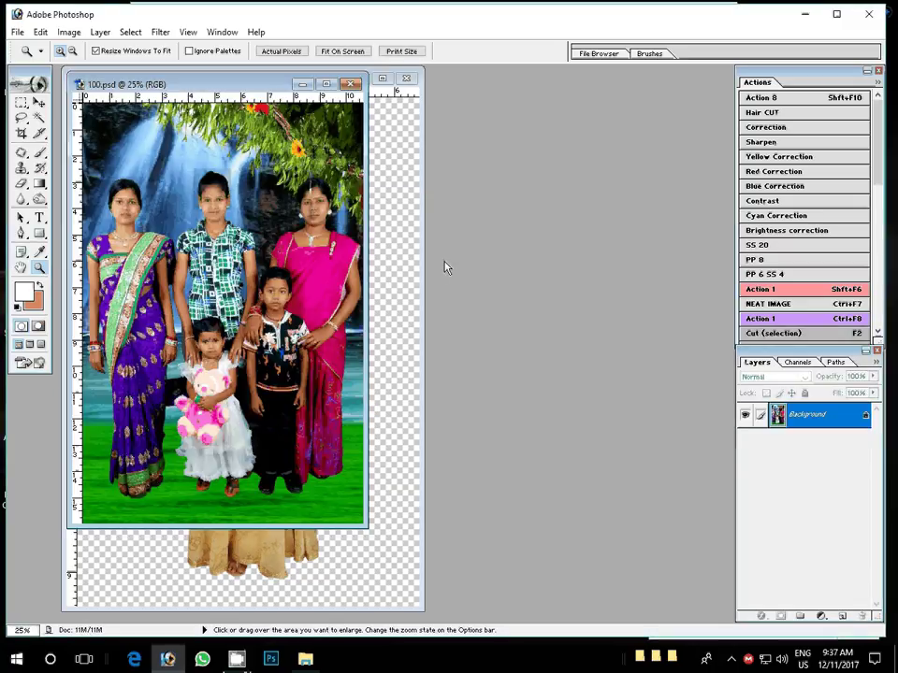
key(v)
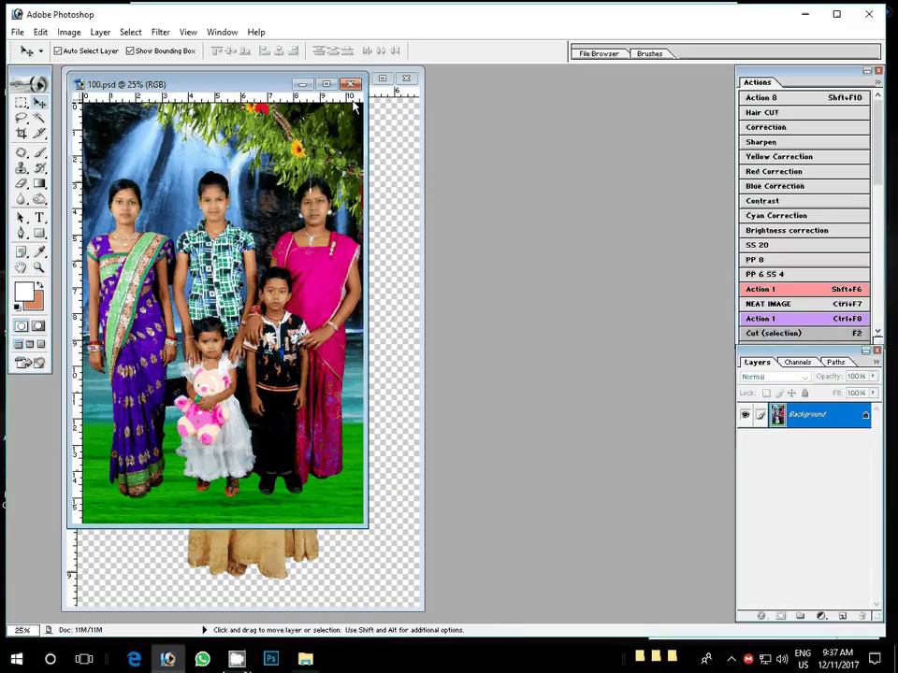
click(351, 85)
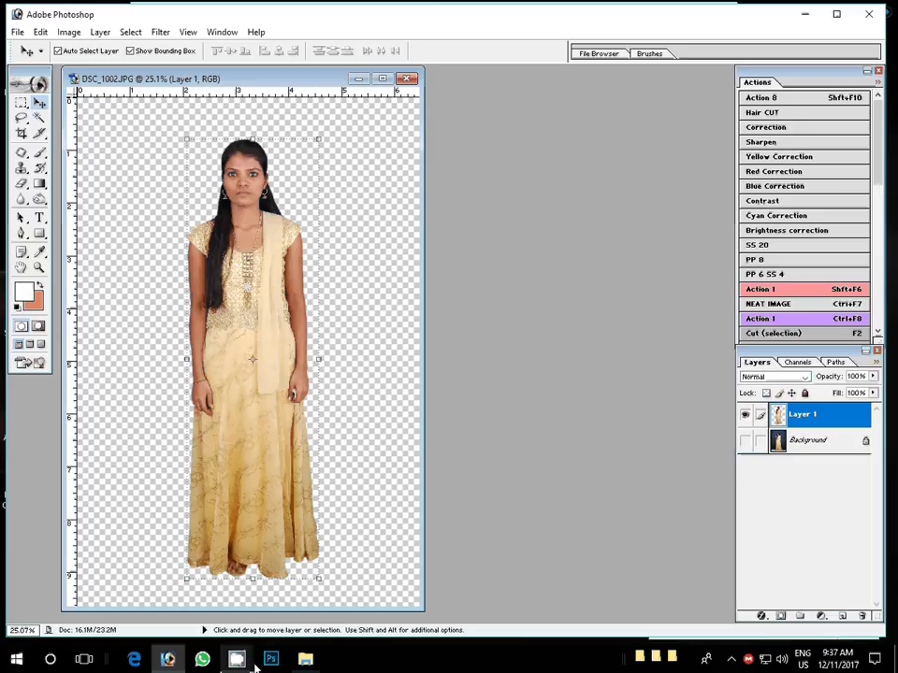
click(305, 660)
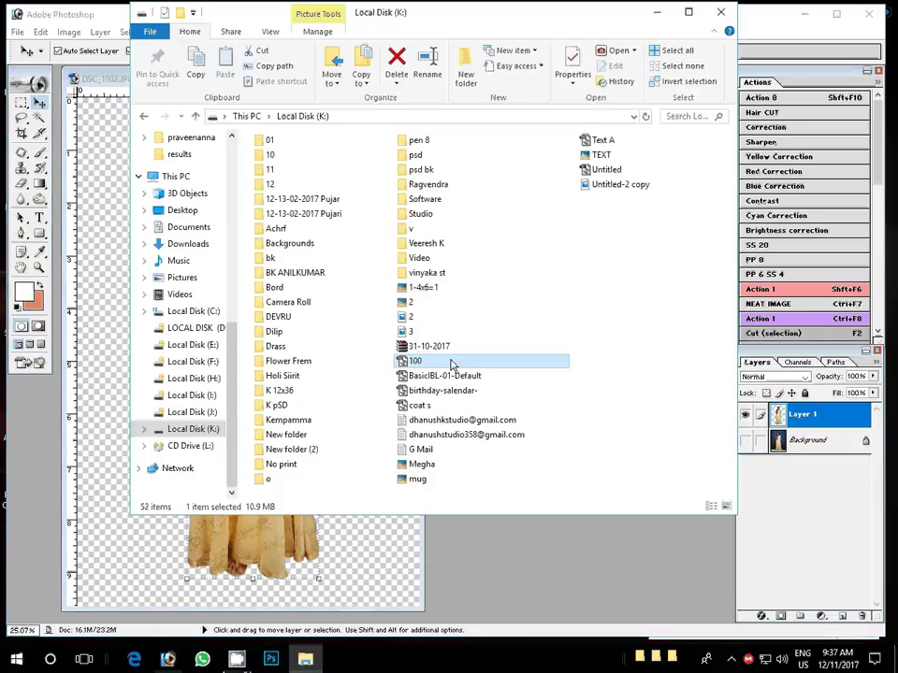
Delete the saved 100 file on Local Disk (K:) and open the Backgrounds\hanu folder
key(Delete)
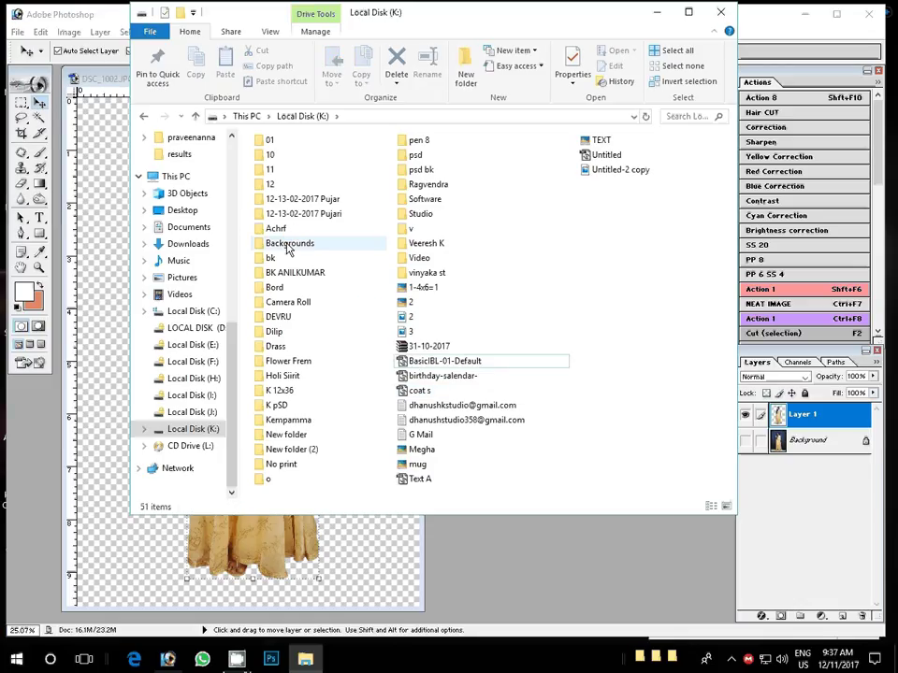
click(288, 246)
double_click(288, 245)
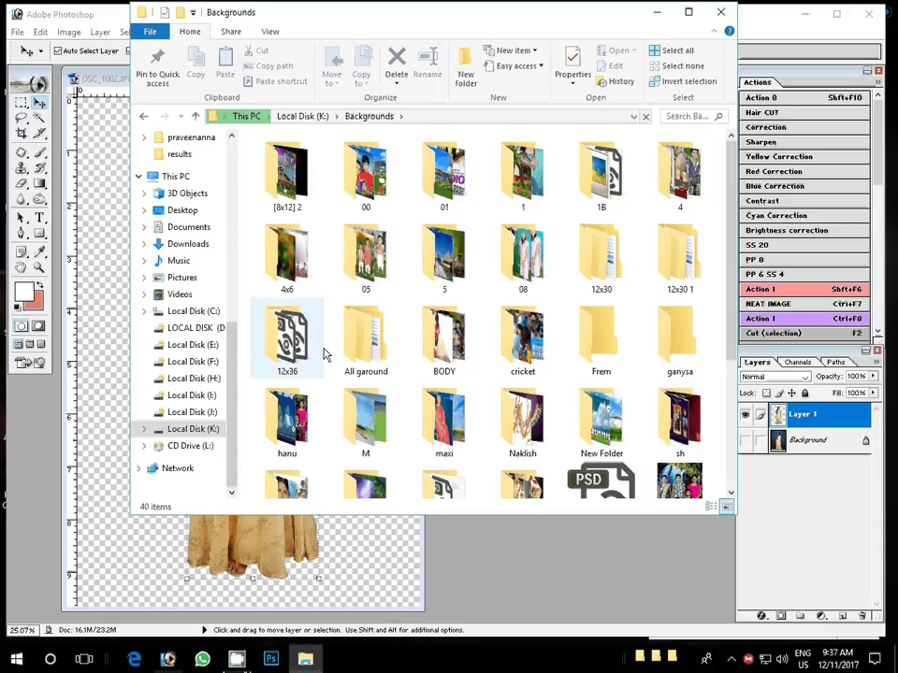
click(293, 416)
double_click(294, 416)
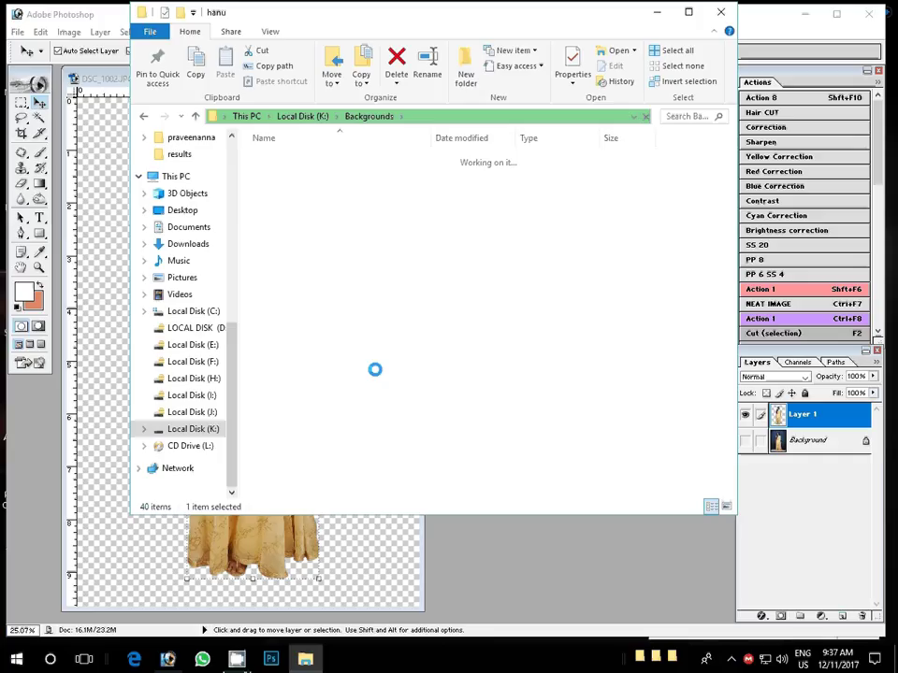
Show hanu's files as large icons, preview 100, and drag it into Photoshop
click(271, 32)
click(367, 53)
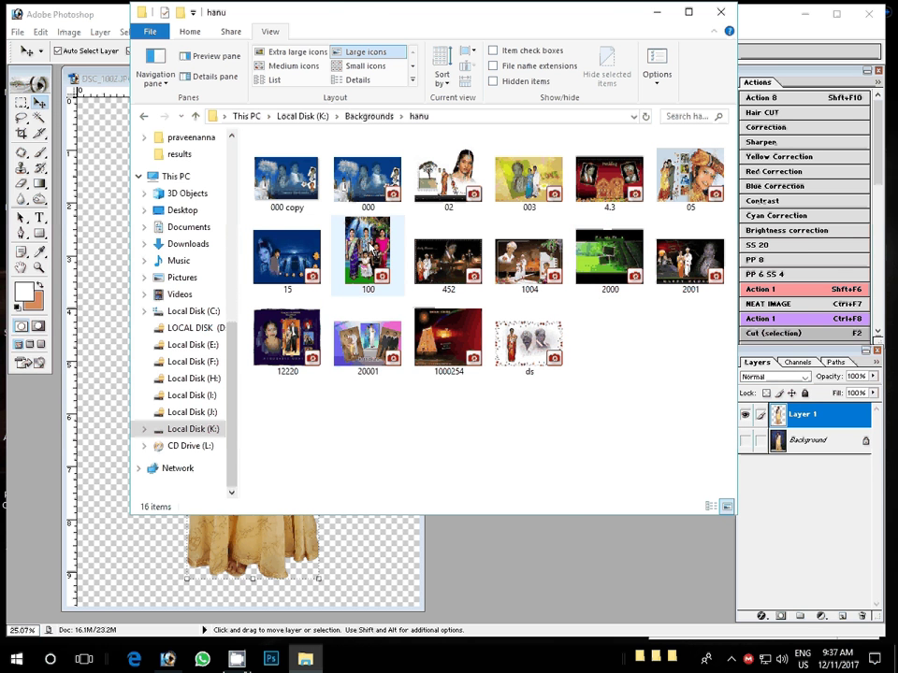
double_click(371, 248)
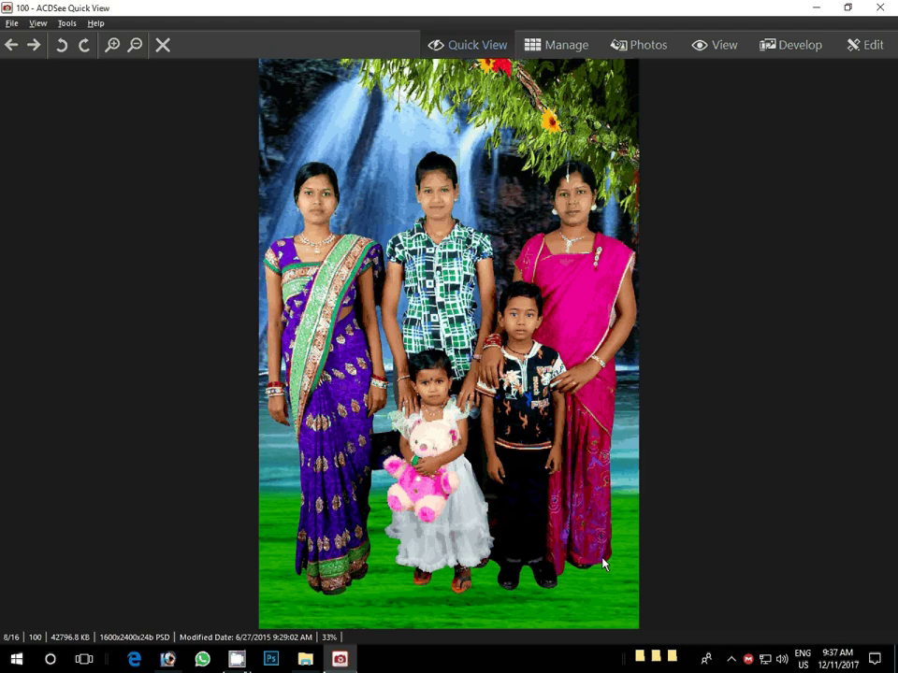
click(879, 8)
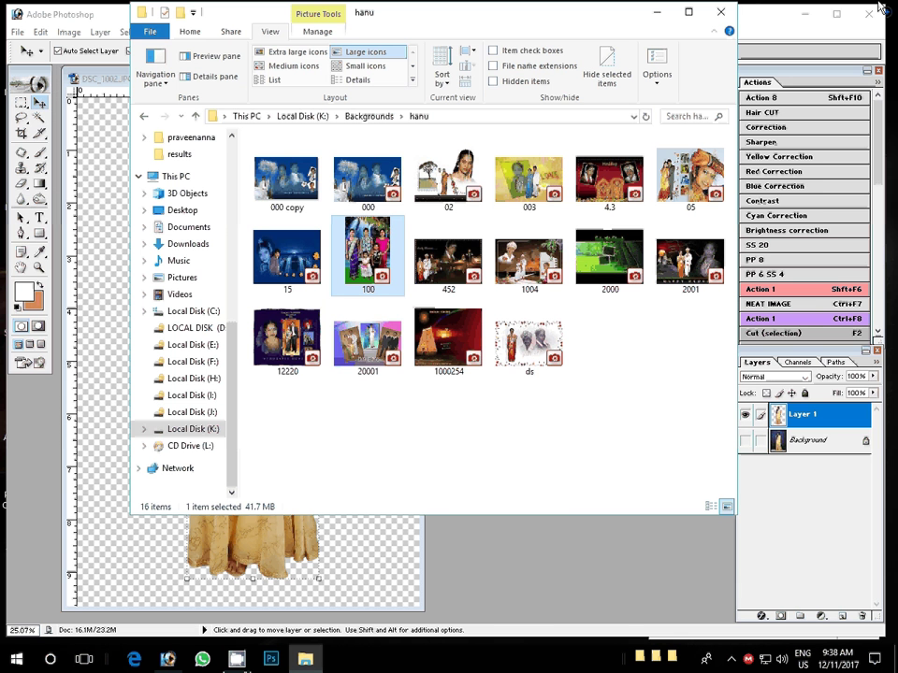
drag(368, 251, 624, 557)
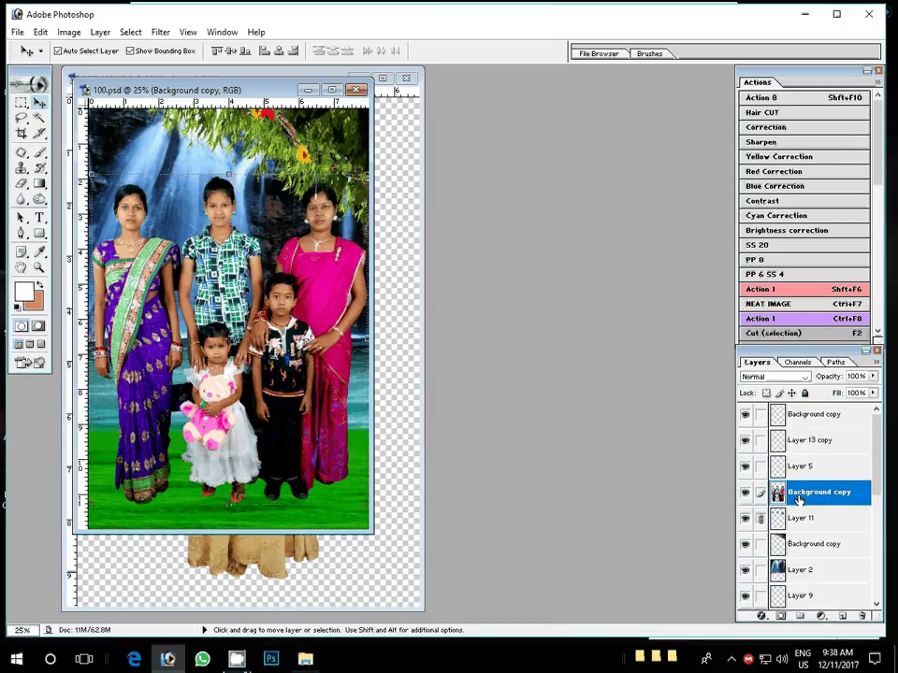
Delete the Background copy and Layer 11 people layers, leaving only the waterfall scene
key(Delete)
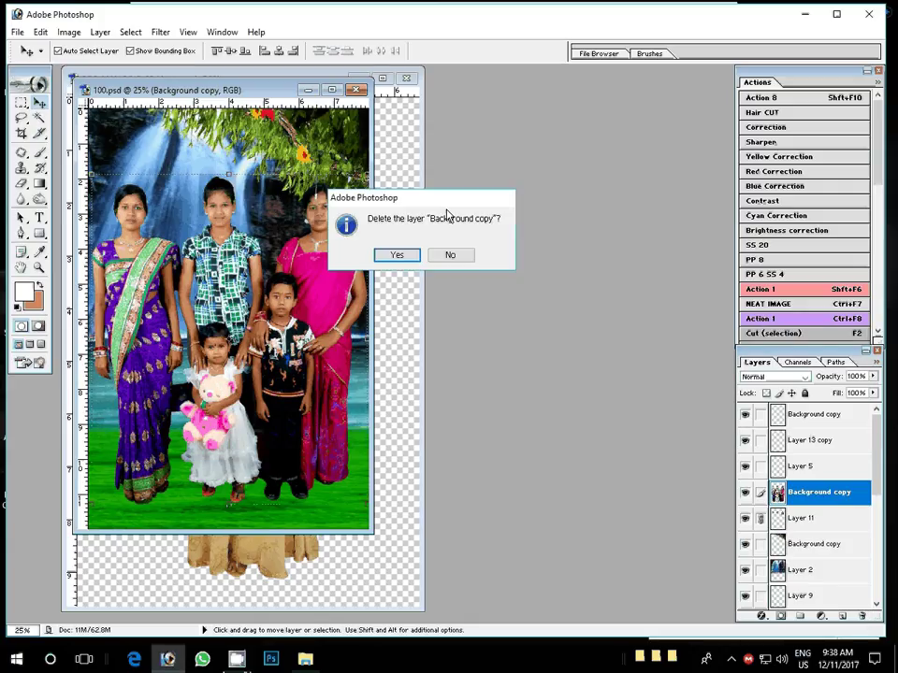
click(396, 254)
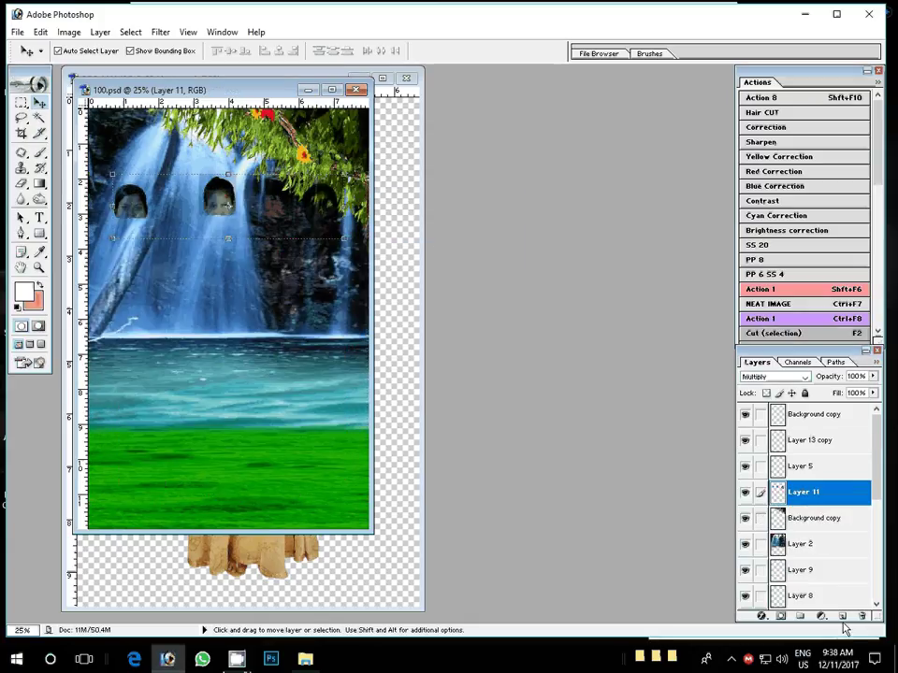
key(Delete)
key(Return)
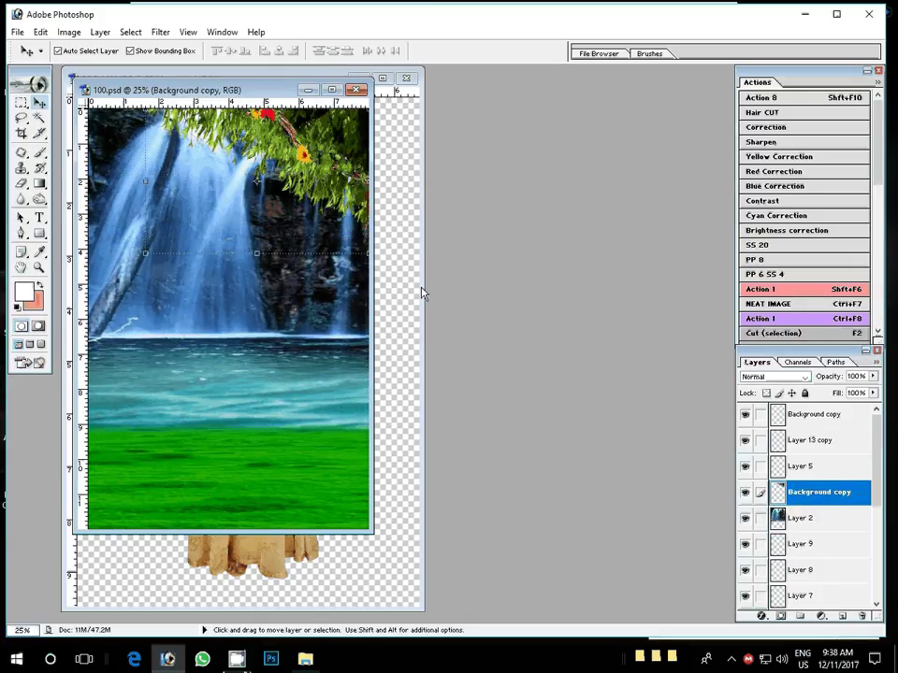
drag(267, 81, 516, 153)
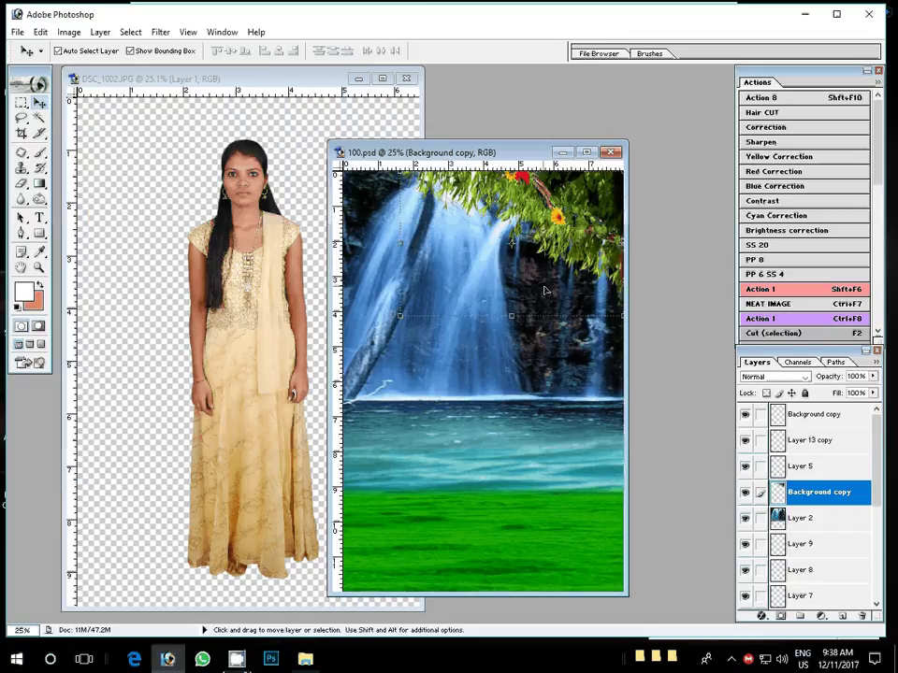
Start Save As and navigate to the Backgrounds folder on Local Disk (K:)
click(18, 32)
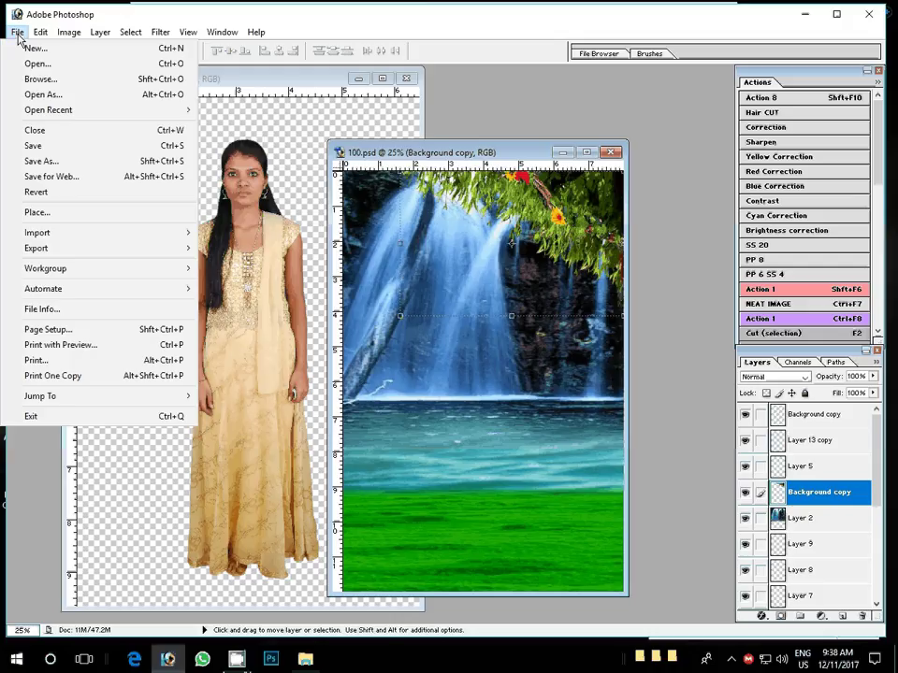
key(ctrl+shift+s)
click(295, 281)
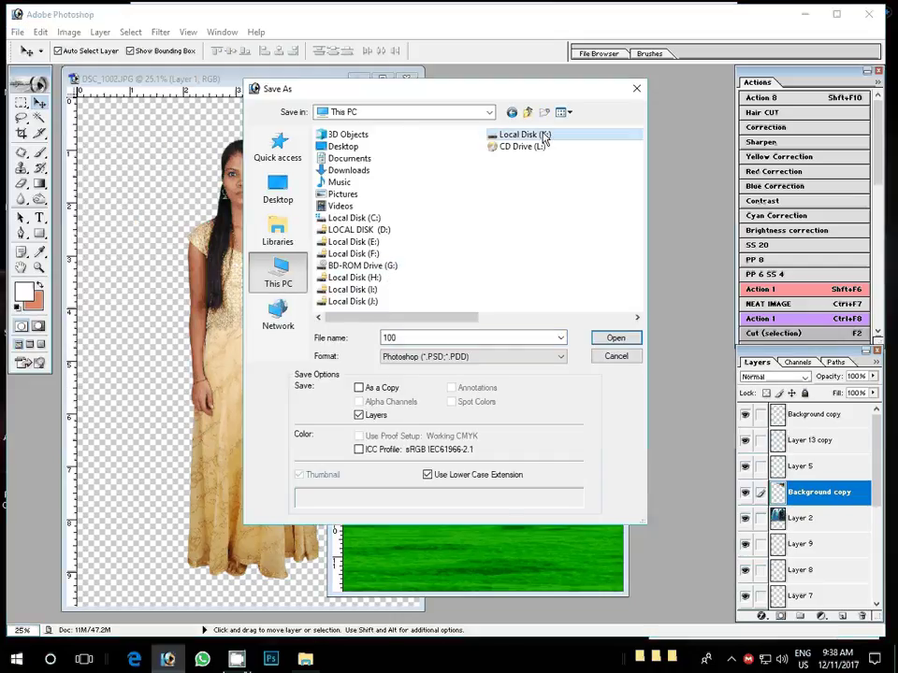
click(625, 341)
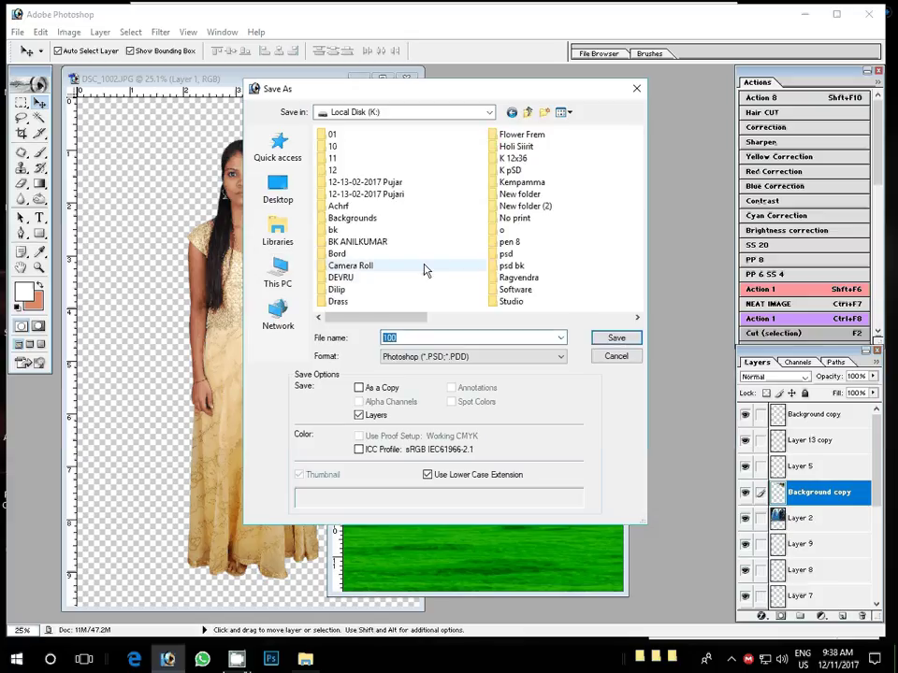
click(359, 220)
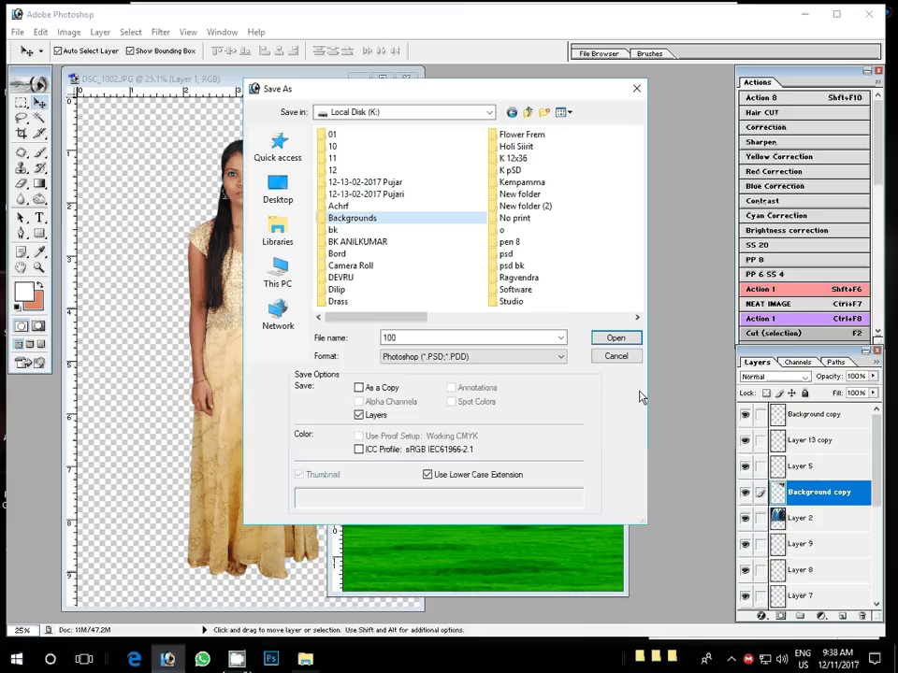
click(615, 337)
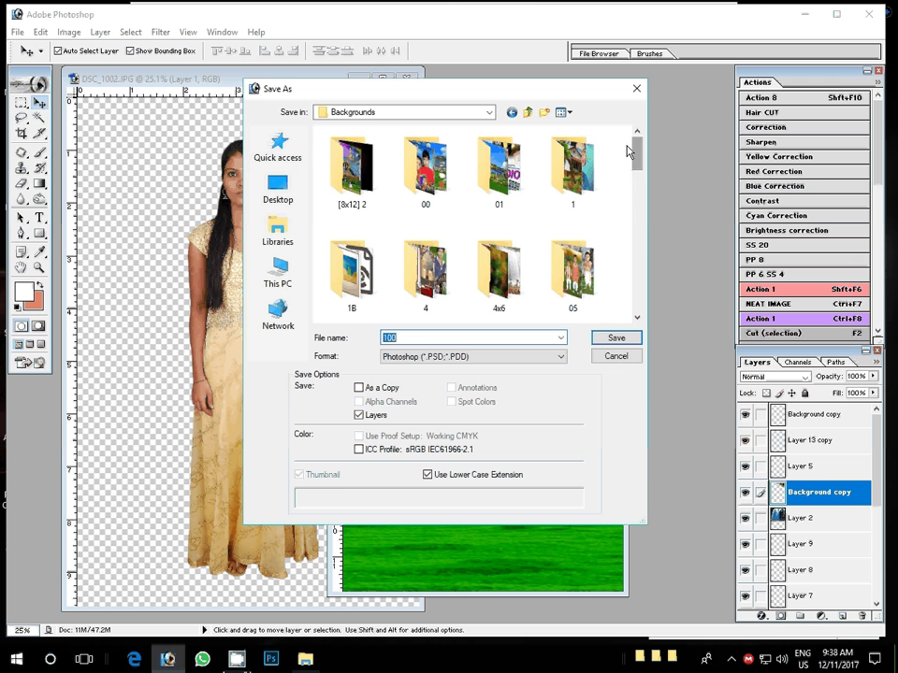
drag(636, 152, 645, 272)
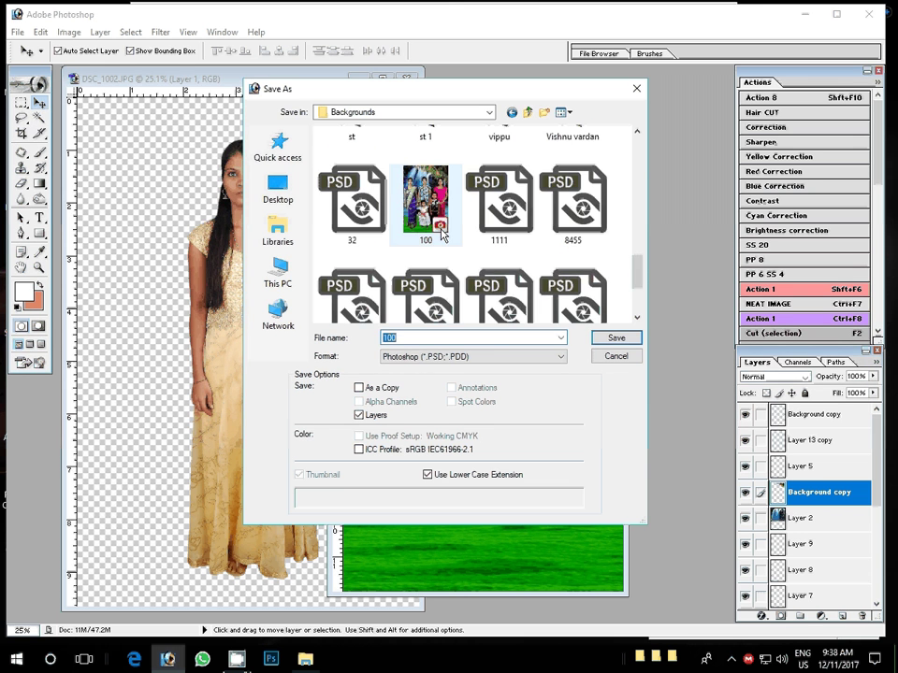
Delete the old 100 file there and save the document as 1001.psd
click(432, 215)
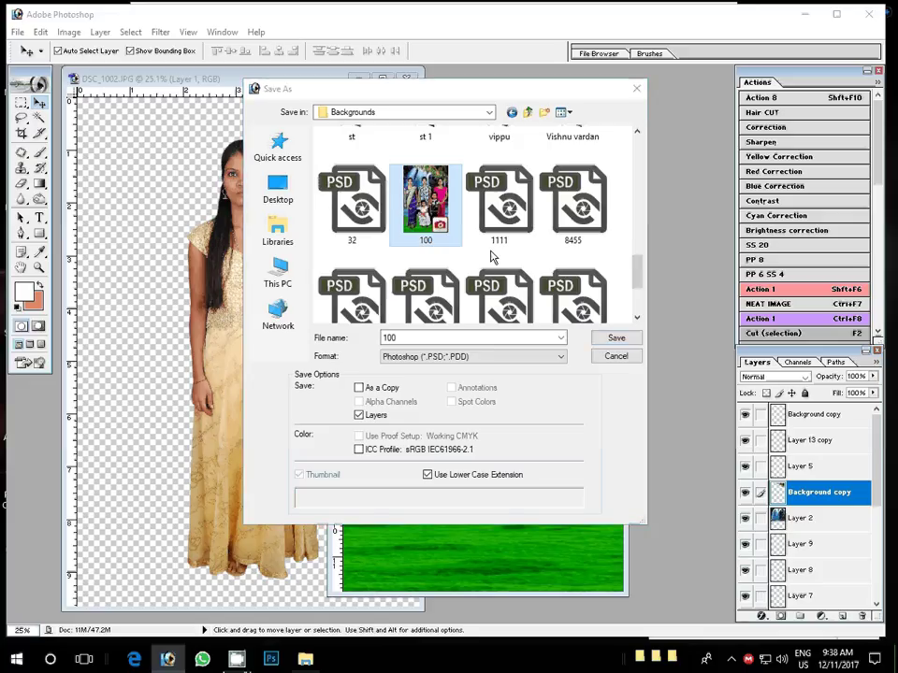
key(Delete)
click(414, 338)
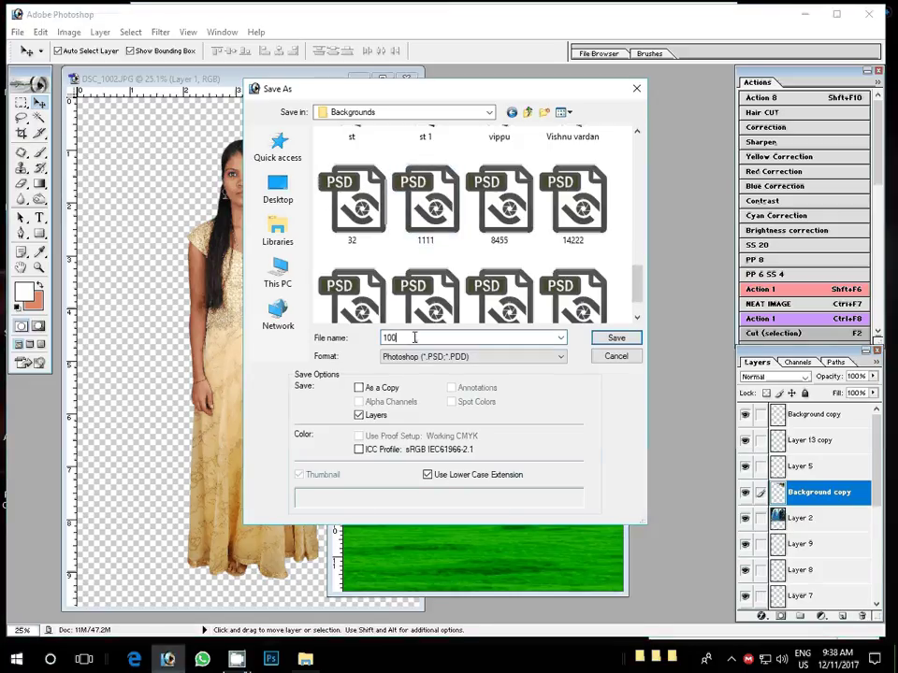
text(1)
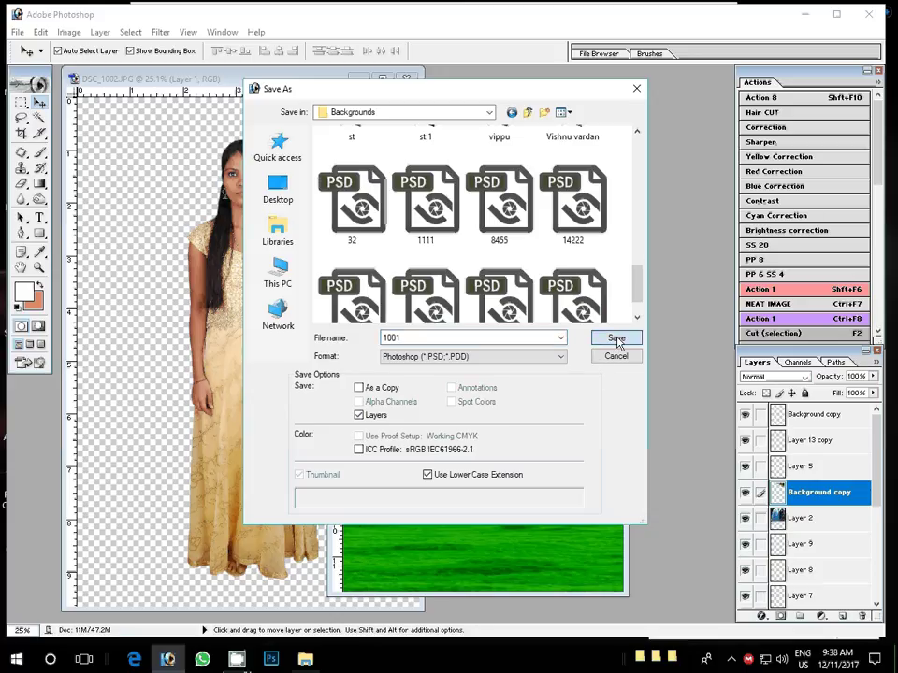
click(616, 339)
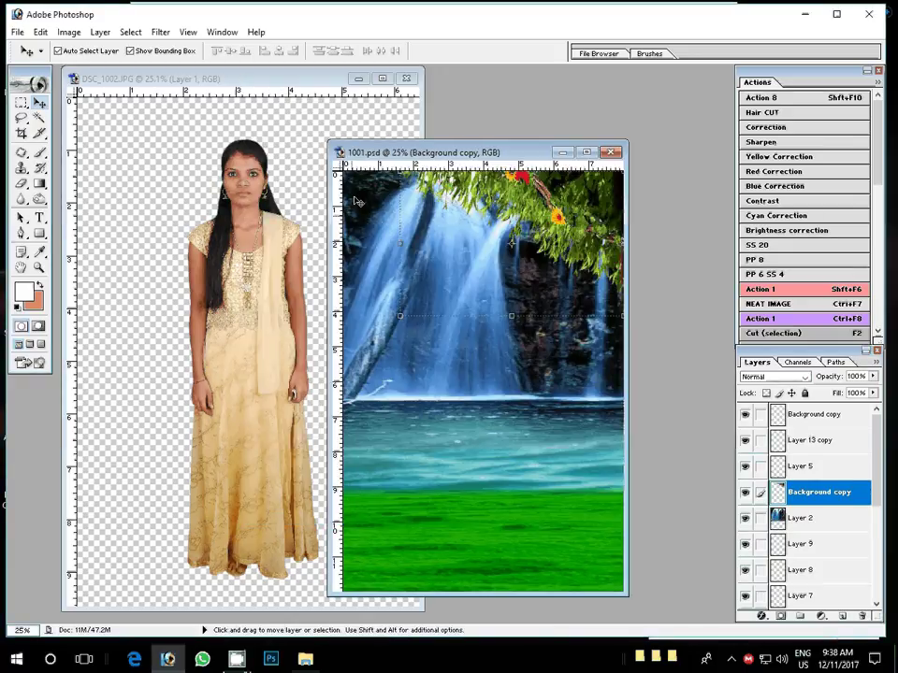
Merge visible layers and resize the image to 4 inches wide at 300 pixels/inch
click(100, 32)
click(100, 447)
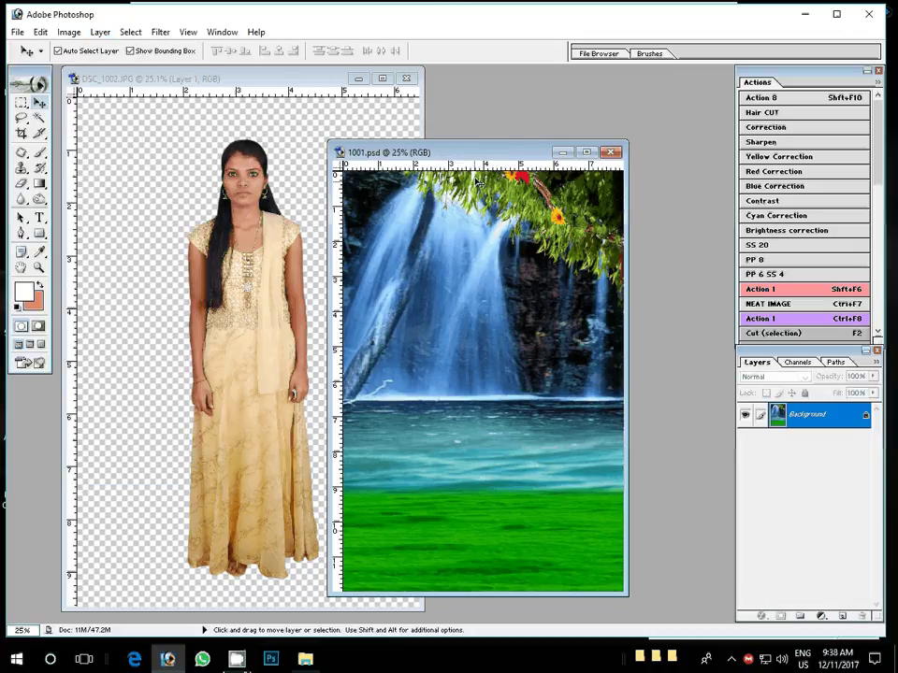
click(68, 32)
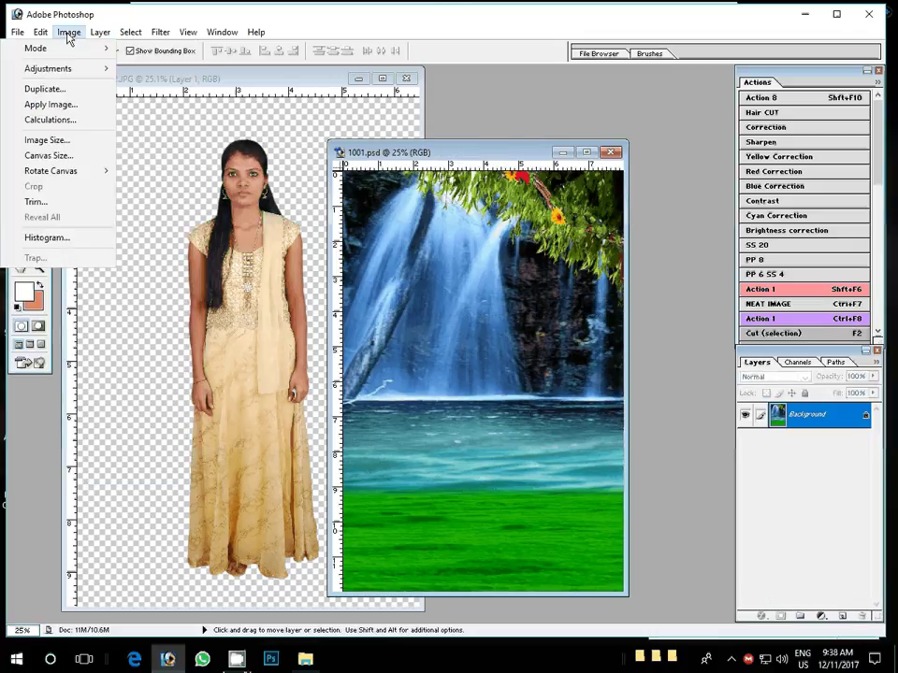
click(49, 141)
click(384, 342)
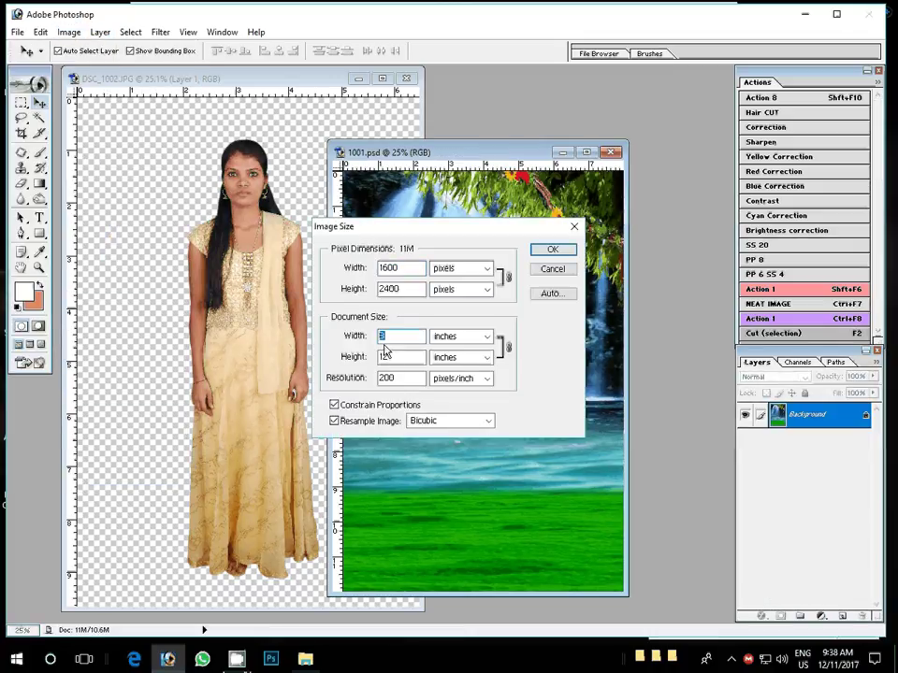
text(4)
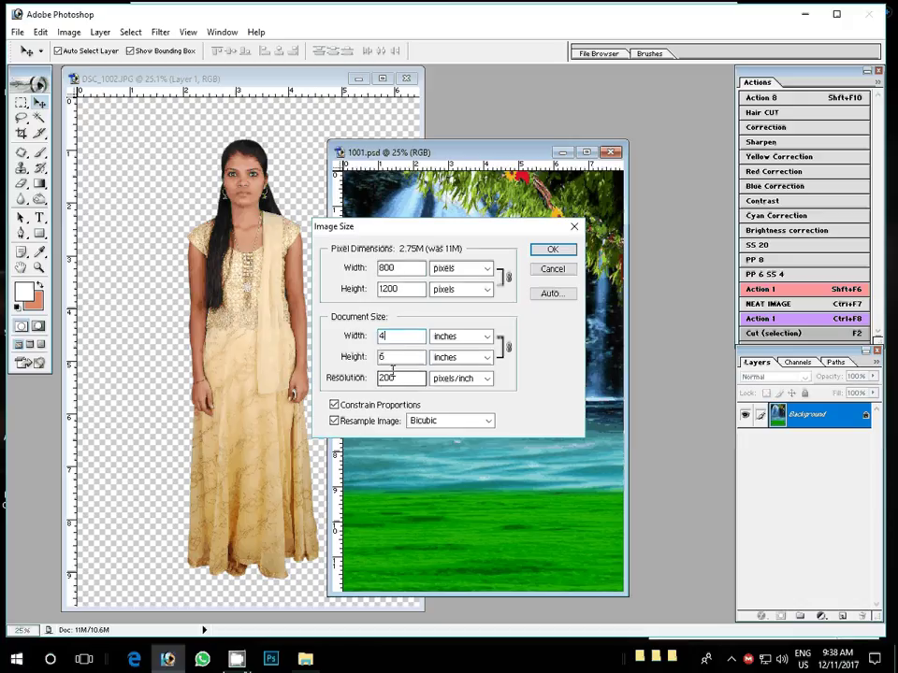
double_click(392, 377)
text(300)
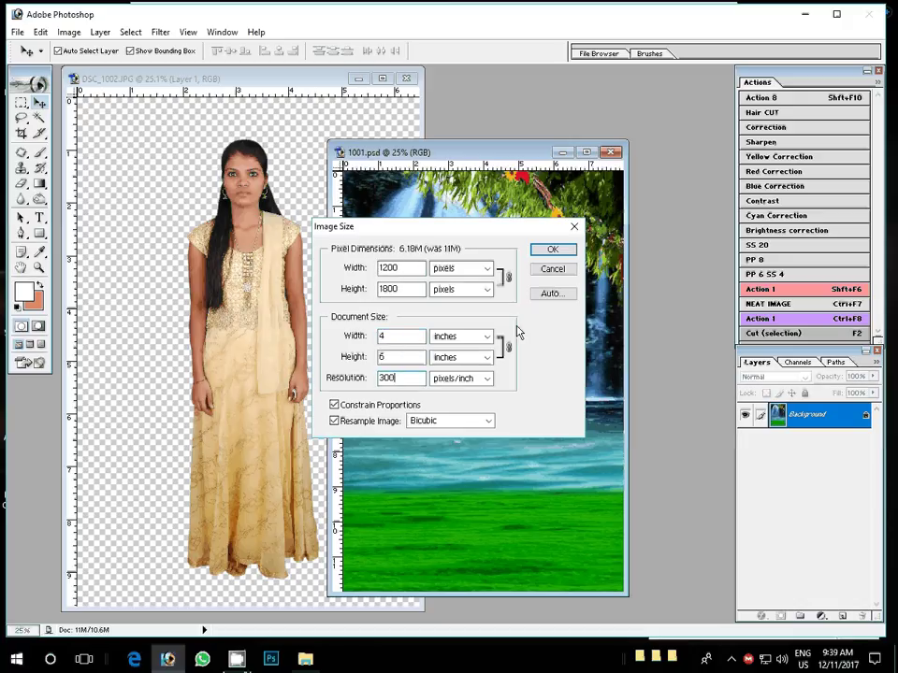
key(Return)
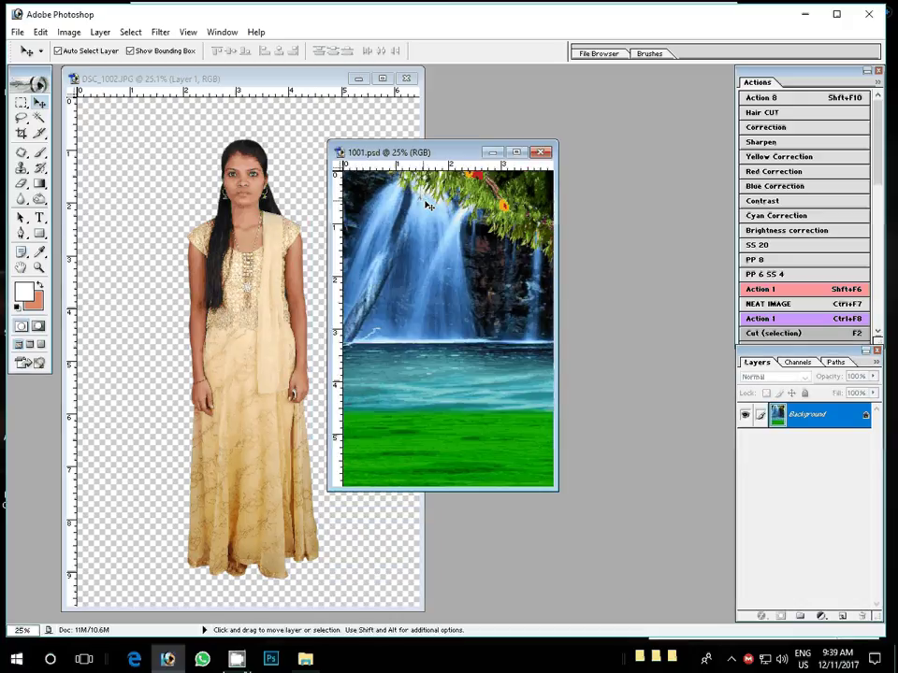
click(261, 277)
Copy the woman into 1001.psd, scale her to 58.1% on the grass, and merge visible
mouse_move(261, 277)
mouse_down()
mouse_move(478, 301)
mouse_move(451, 352)
mouse_up()
key(ctrl+t)
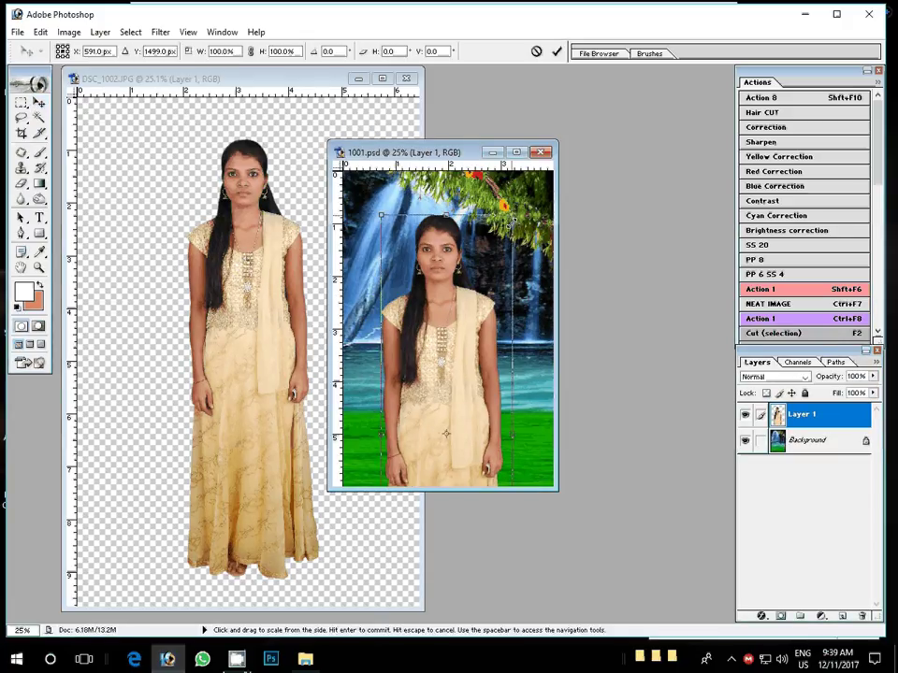
drag(512, 221, 489, 305)
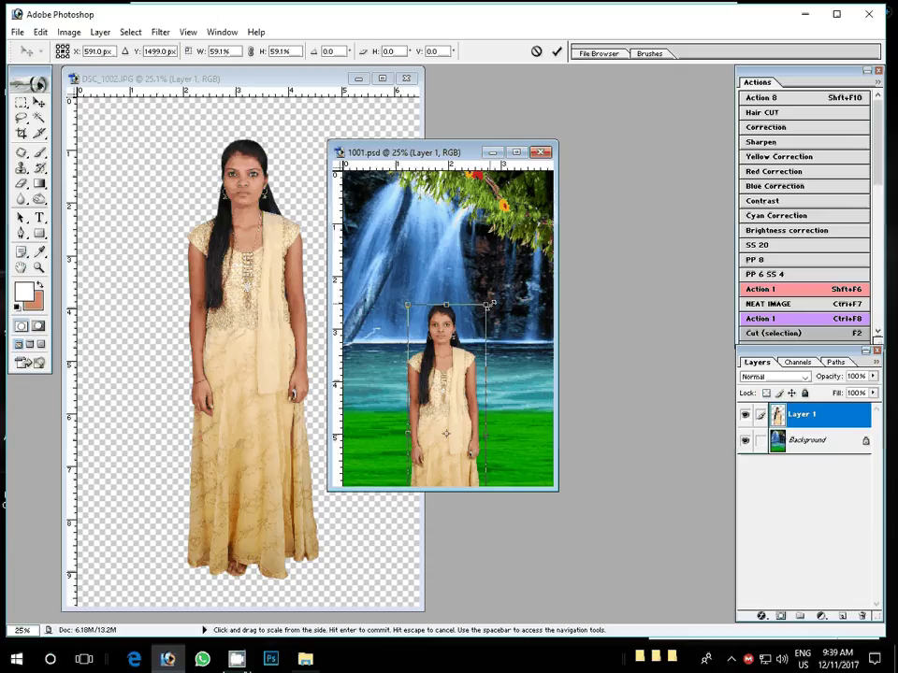
drag(488, 305, 485, 307)
mouse_move(444, 380)
mouse_down()
mouse_move(445, 287)
mouse_move(430, 290)
mouse_up()
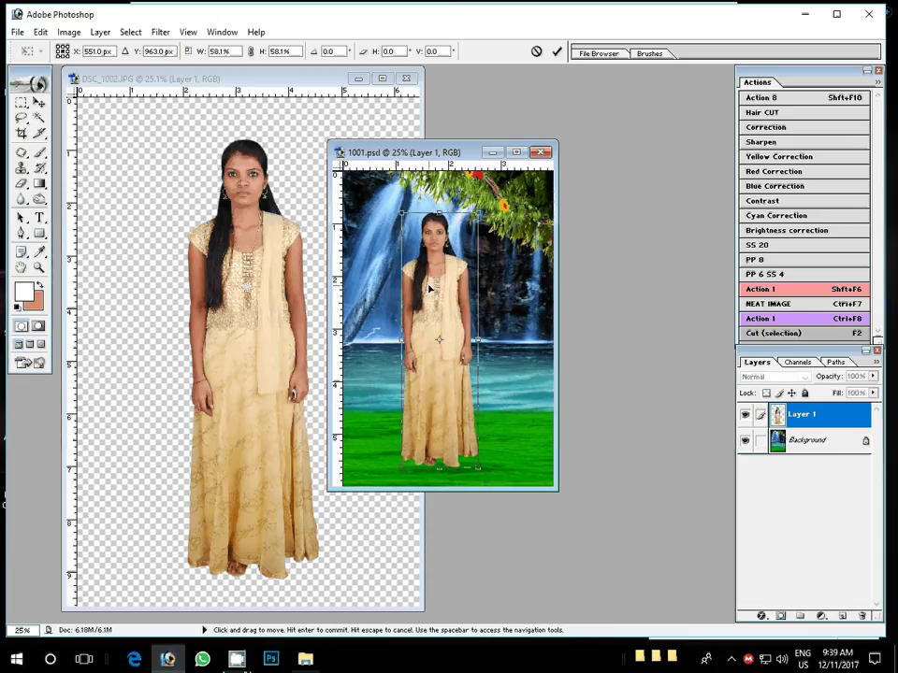
click(557, 52)
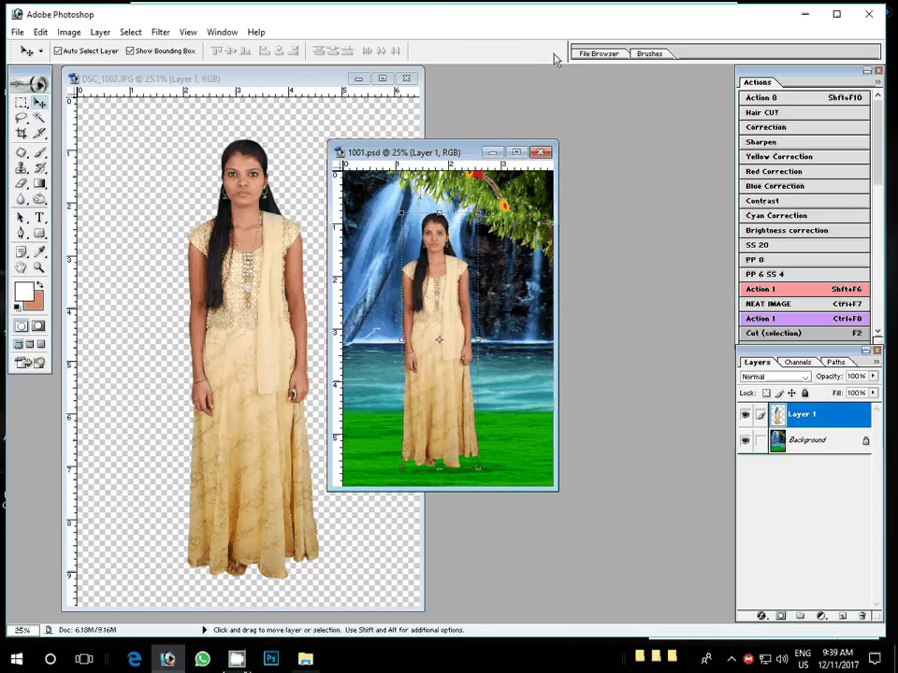
click(99, 32)
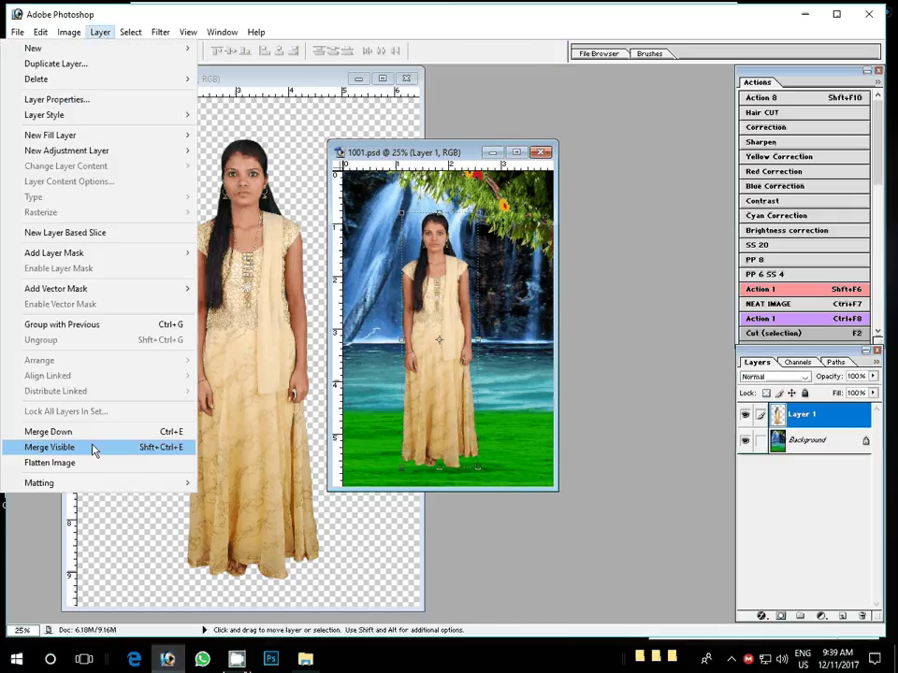
click(94, 448)
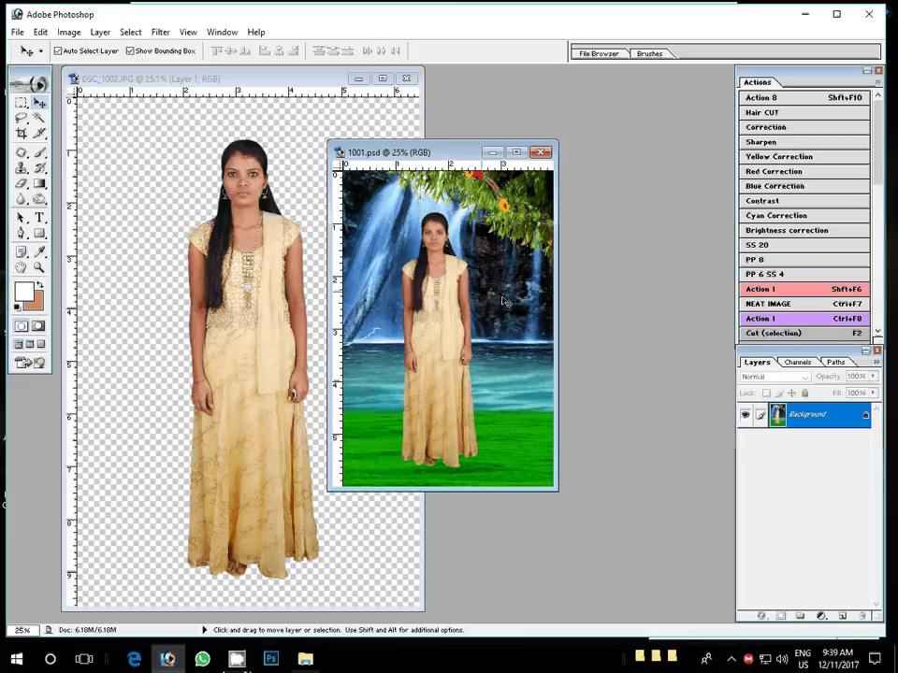
Start Save As and navigate to New folder (7) inside K:\12
click(17, 33)
click(41, 161)
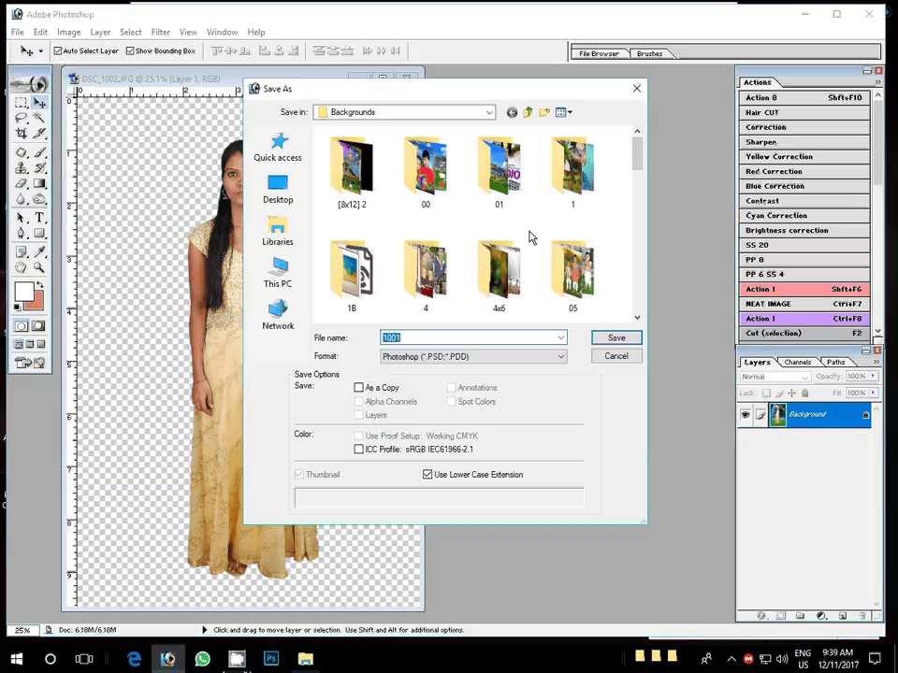
click(278, 280)
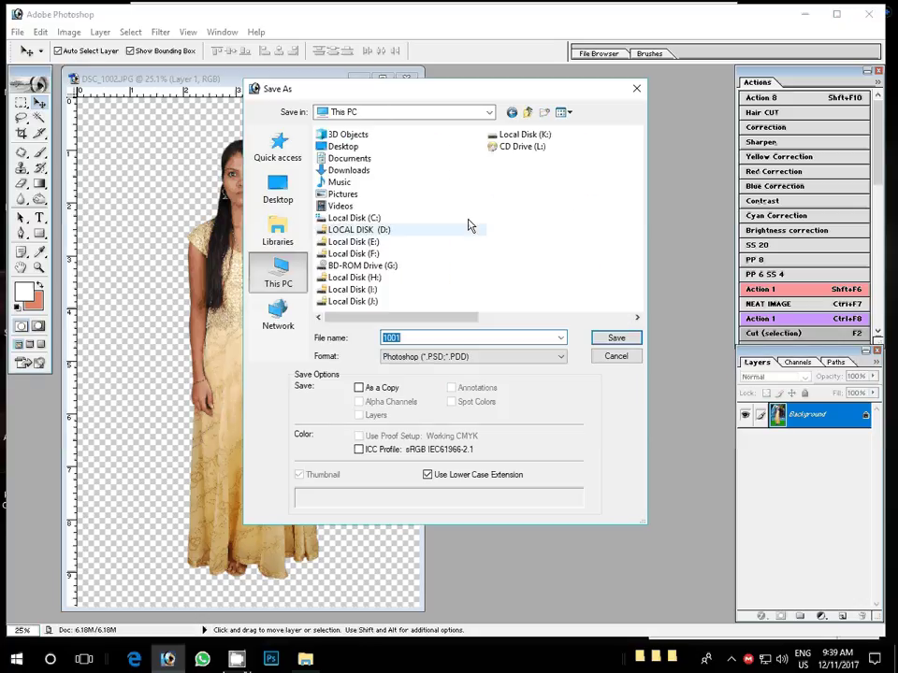
click(524, 134)
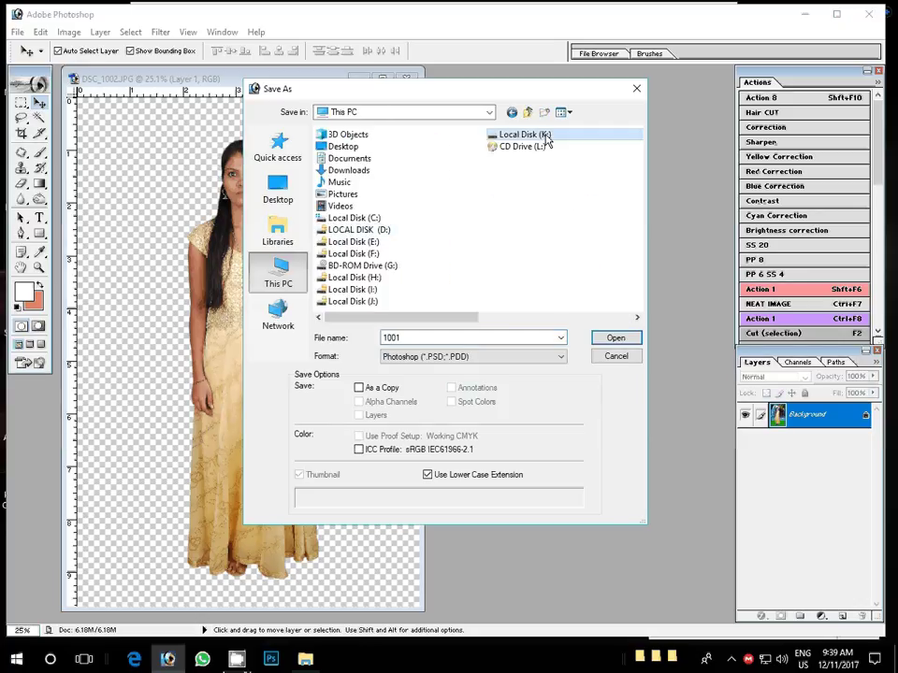
click(616, 338)
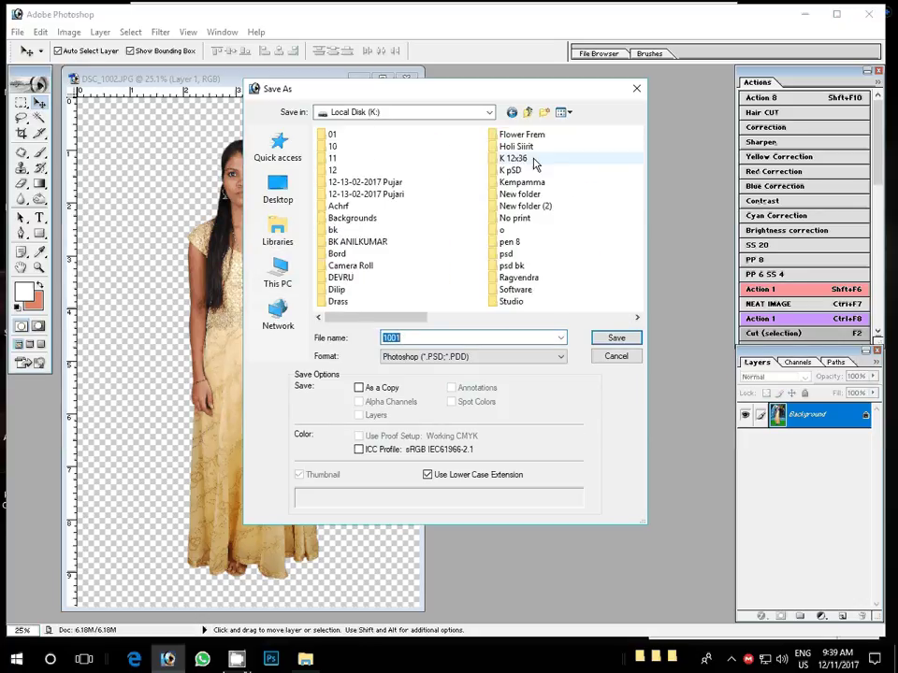
click(333, 170)
click(614, 340)
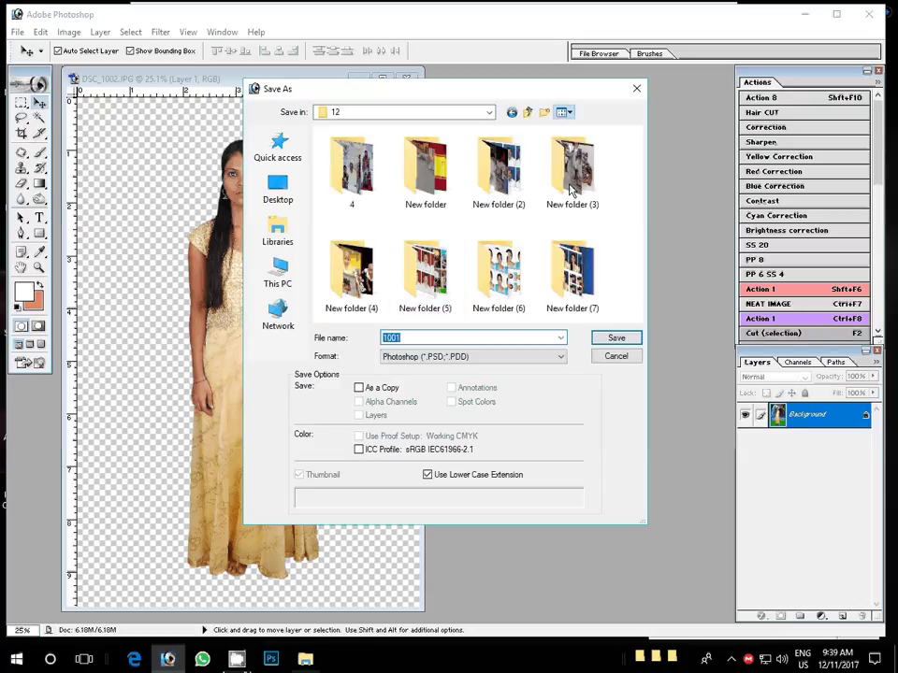
click(570, 113)
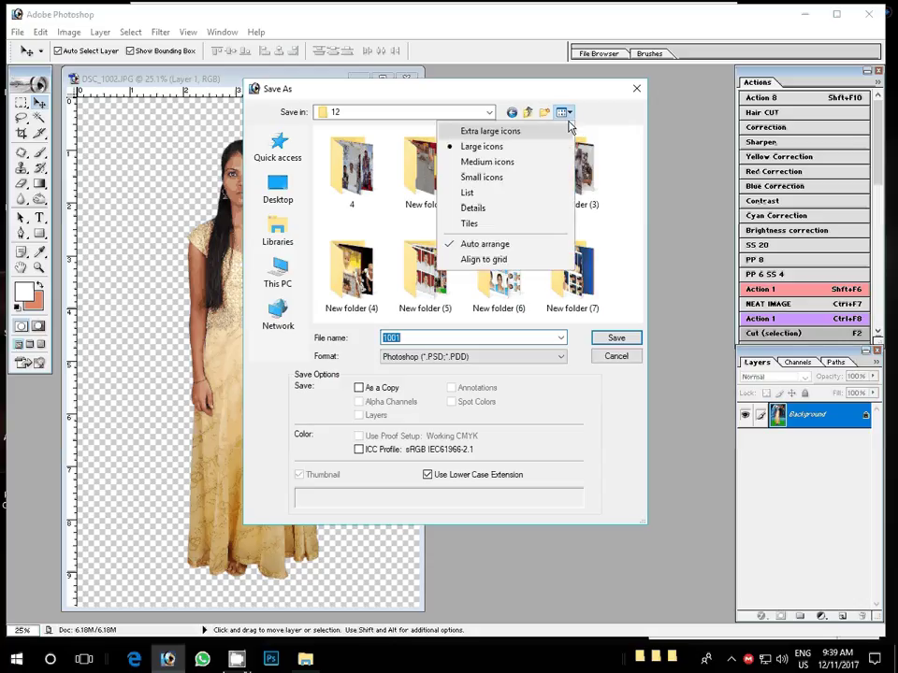
click(478, 195)
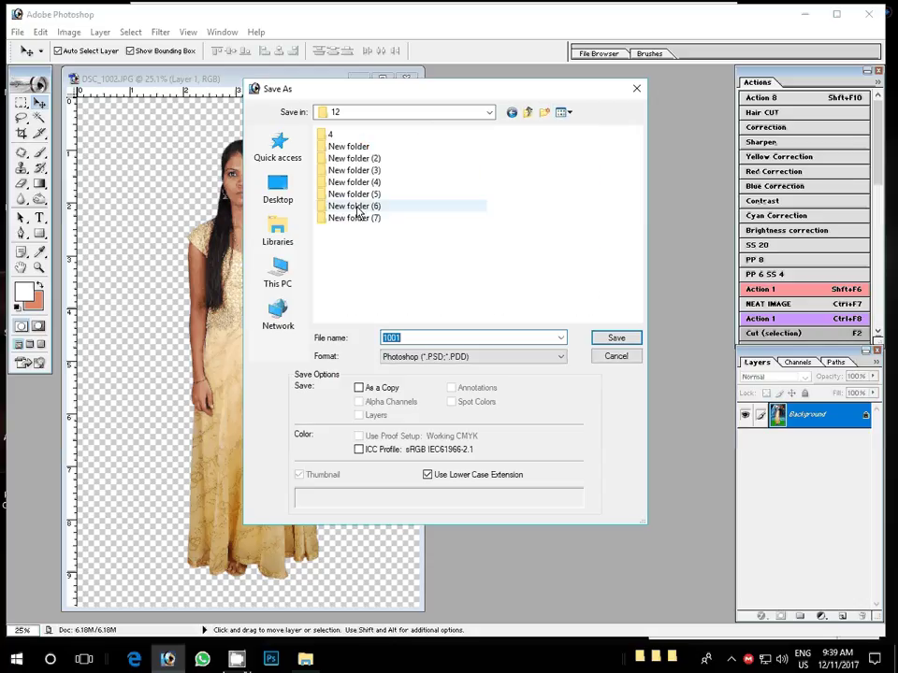
click(355, 214)
key(Return)
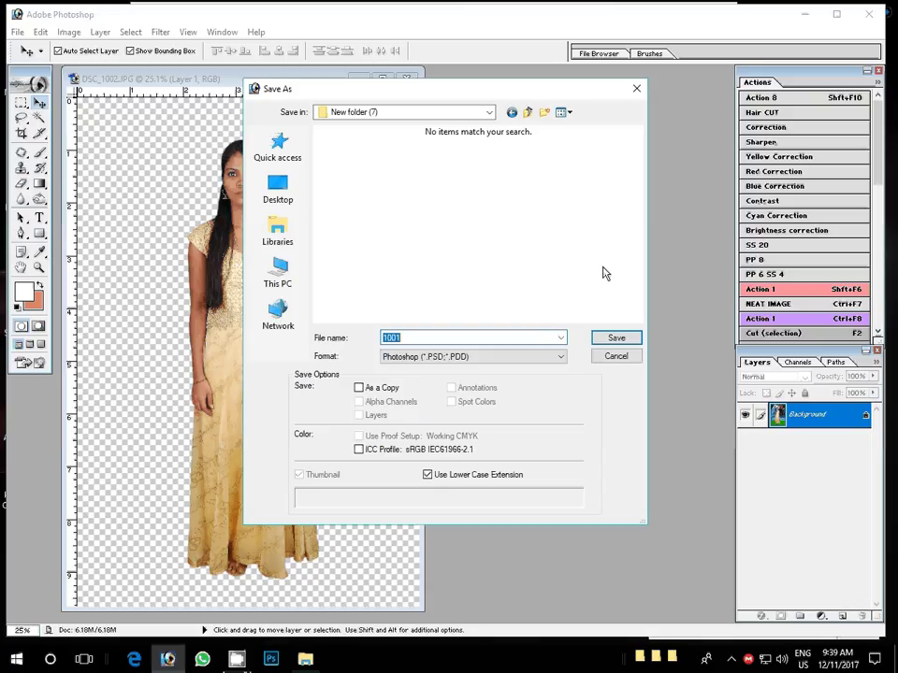
Save the picture as JPEG named 3-4x6=1 with the default quality settings
click(481, 357)
click(465, 424)
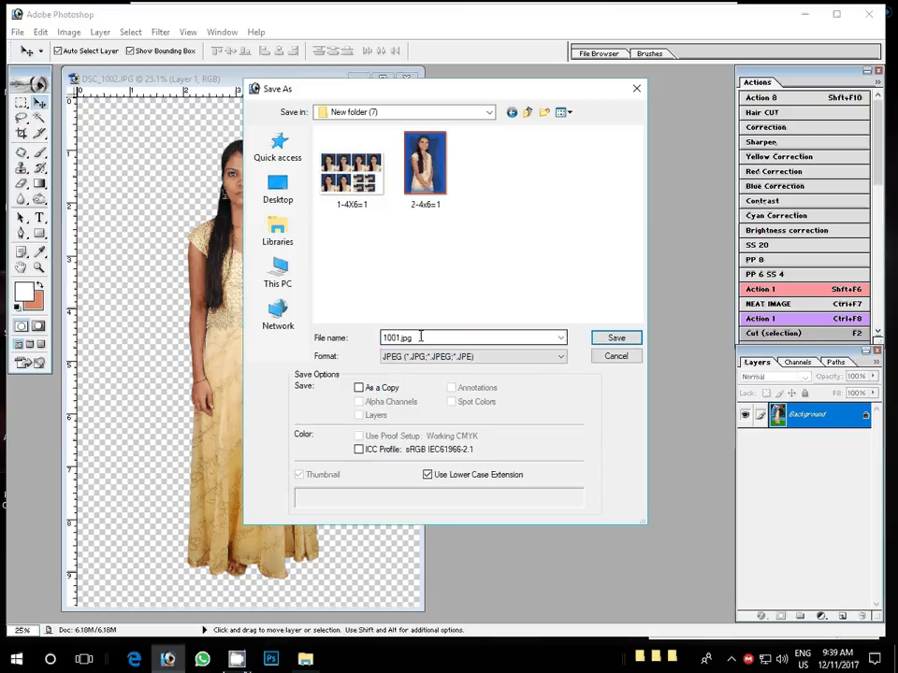
double_click(421, 337)
text(3)
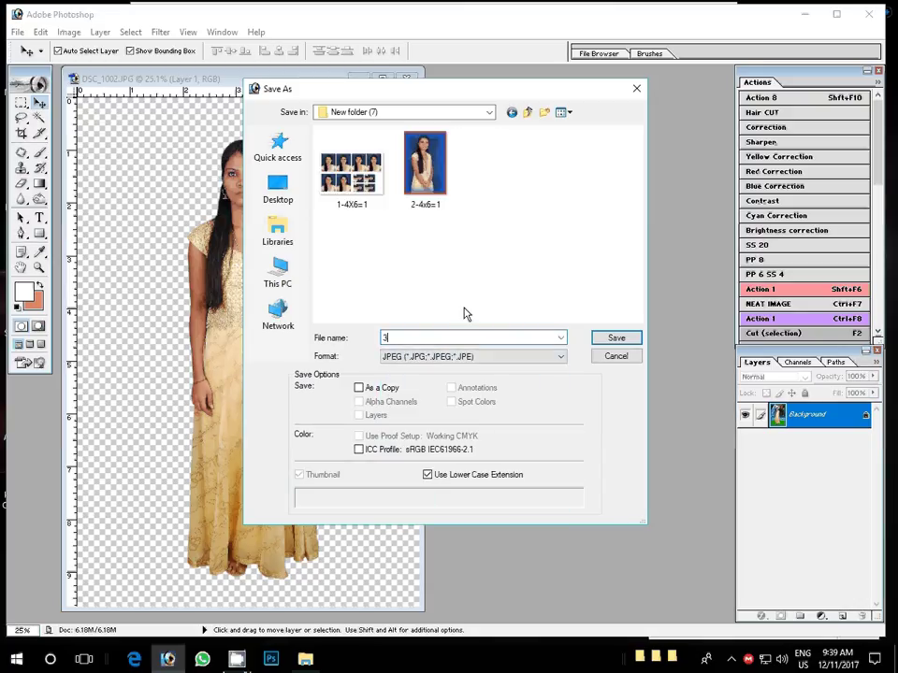
text(-4x6=)
text(1)
key(Return)
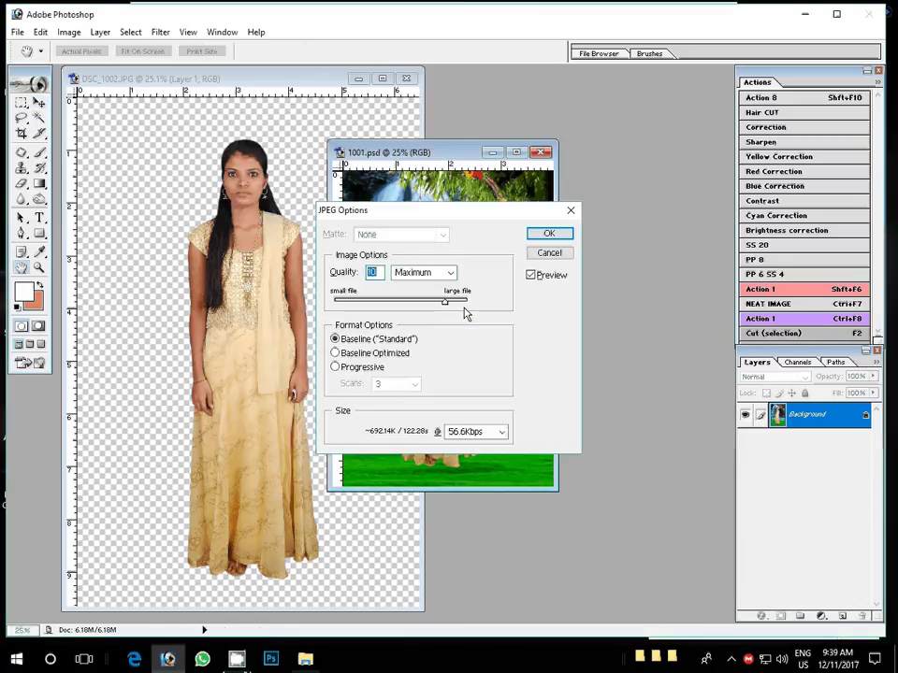
key(Return)
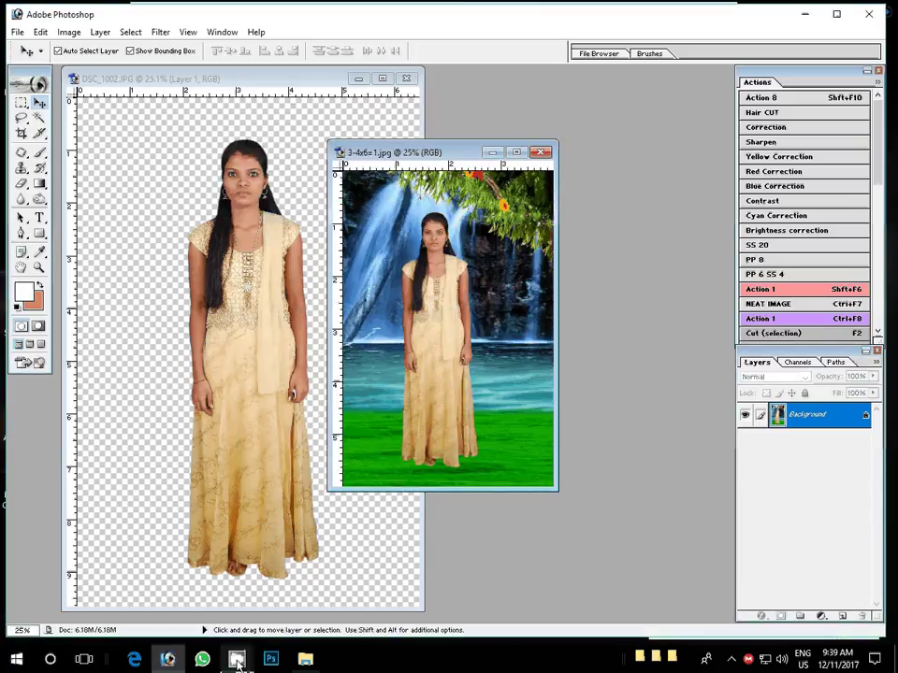